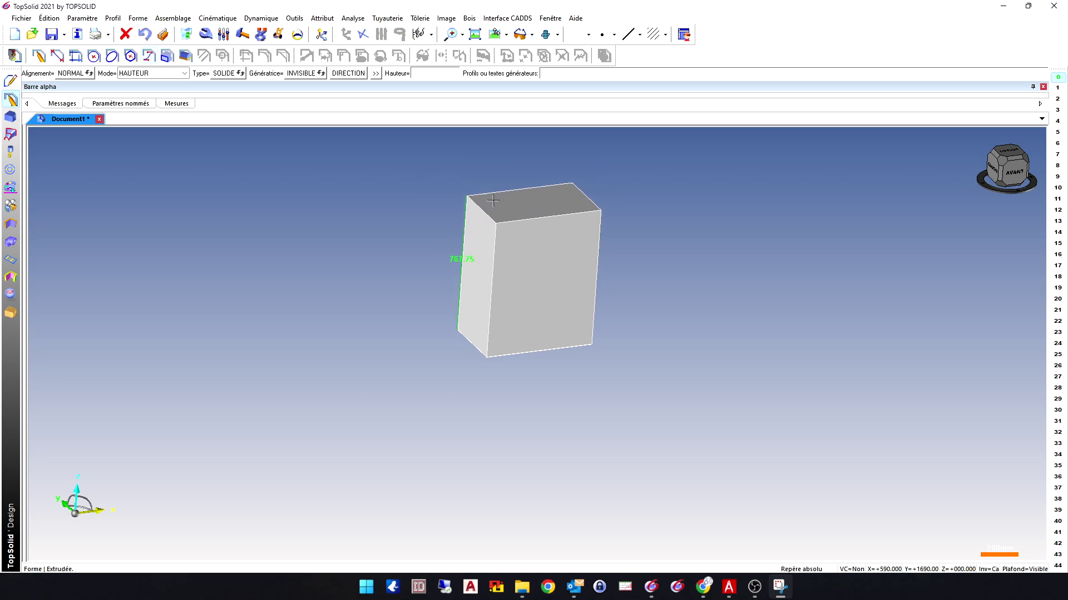
Extrude the rectangle upward into a solid block and set the block's transparency to 8.
click(465, 207)
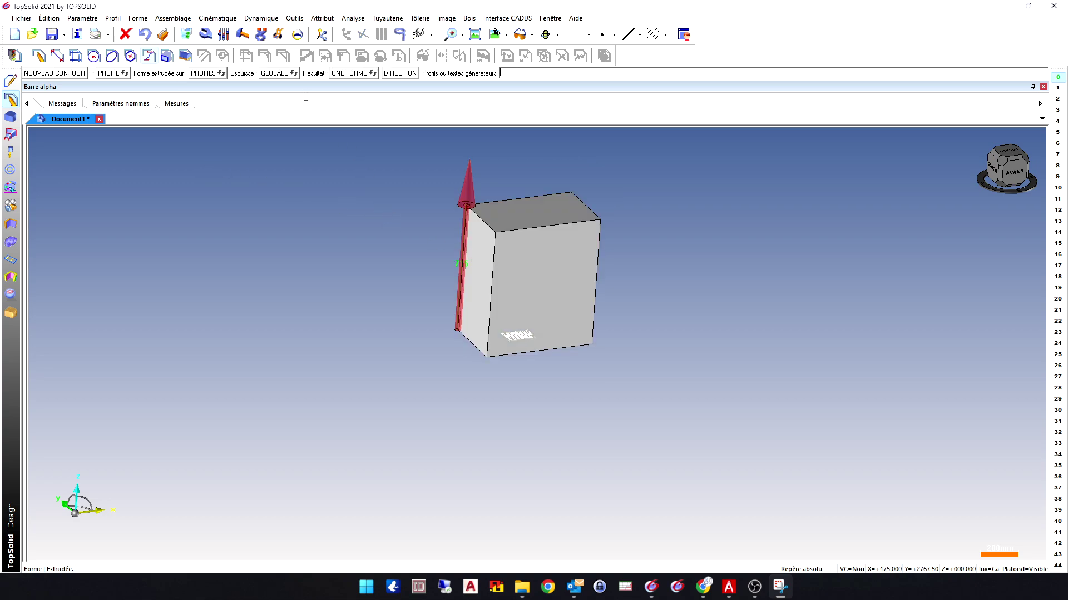
click(322, 18)
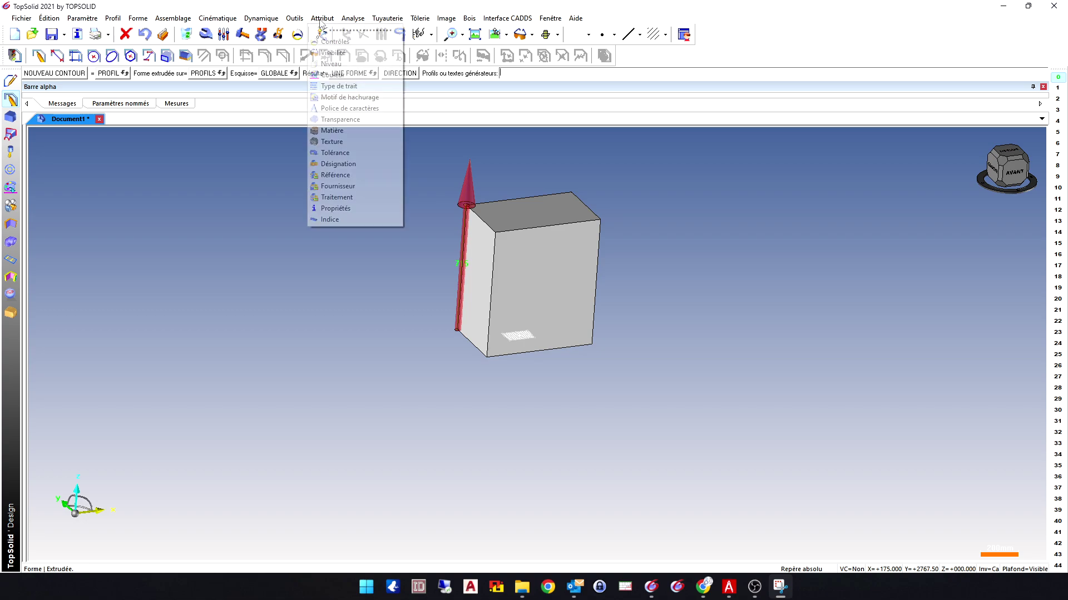
click(339, 119)
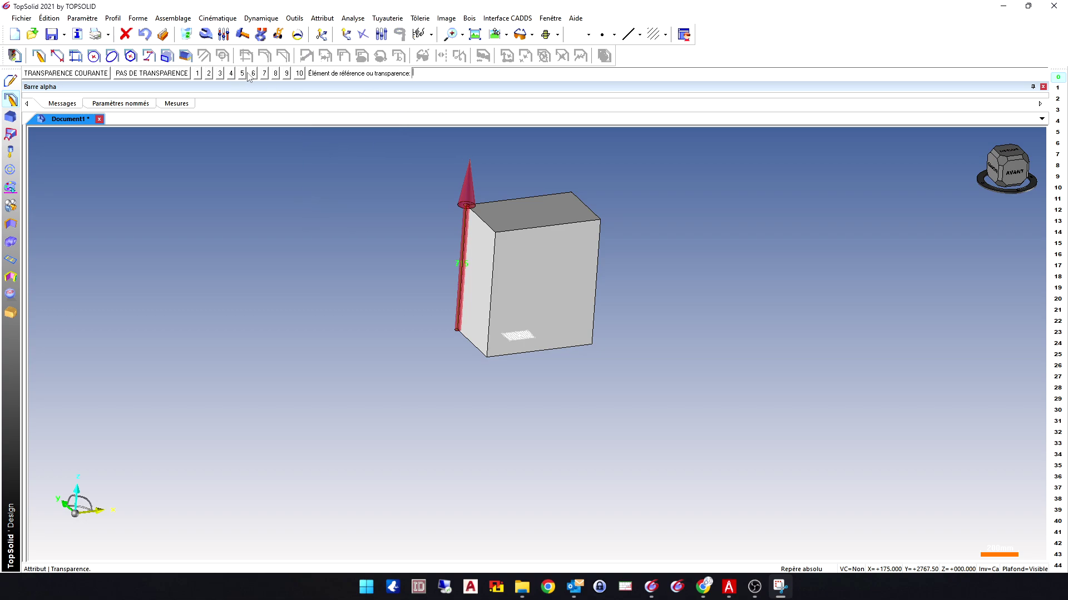
click(275, 74)
click(539, 268)
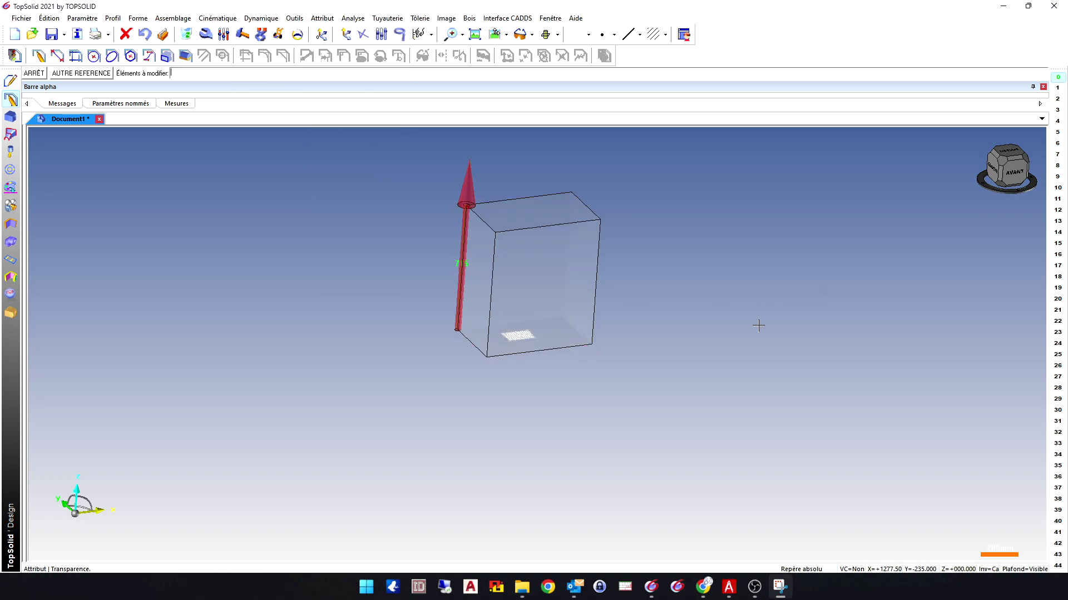
key(Escape)
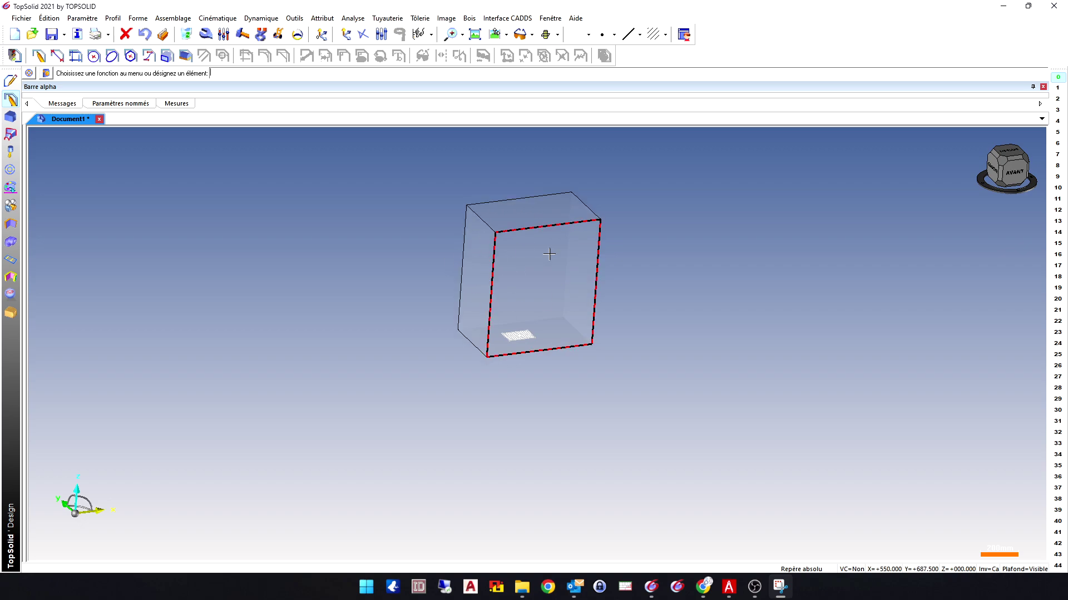
Create a 19 mm thick constrained block (Bloc contraint) on the left side face of the transparent block.
scroll(482, 219, down, 6)
scroll(484, 213, up, 7)
scroll(485, 209, up, 4)
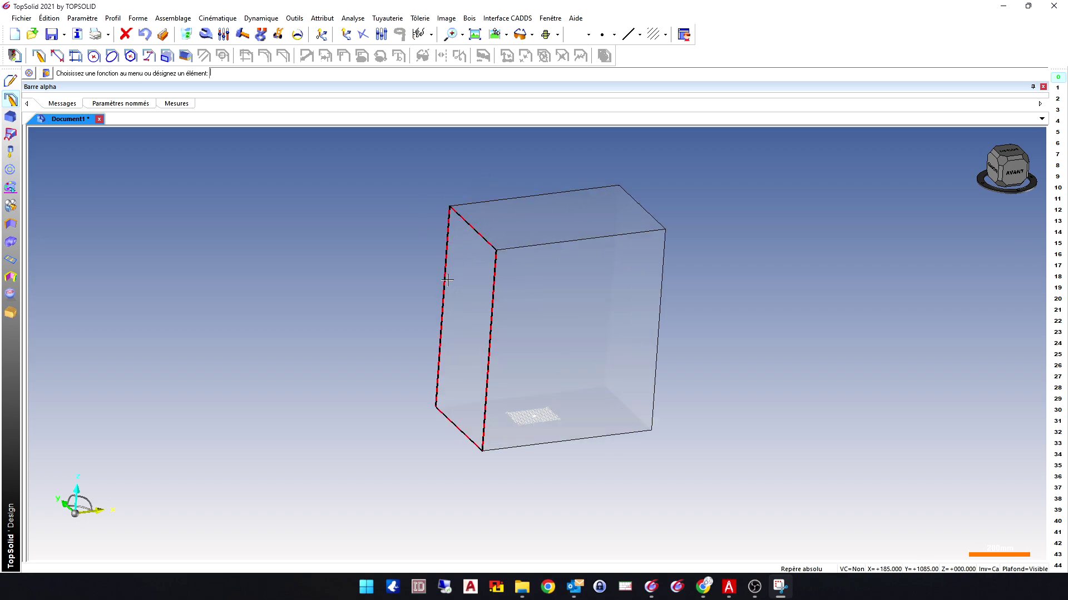
click(470, 19)
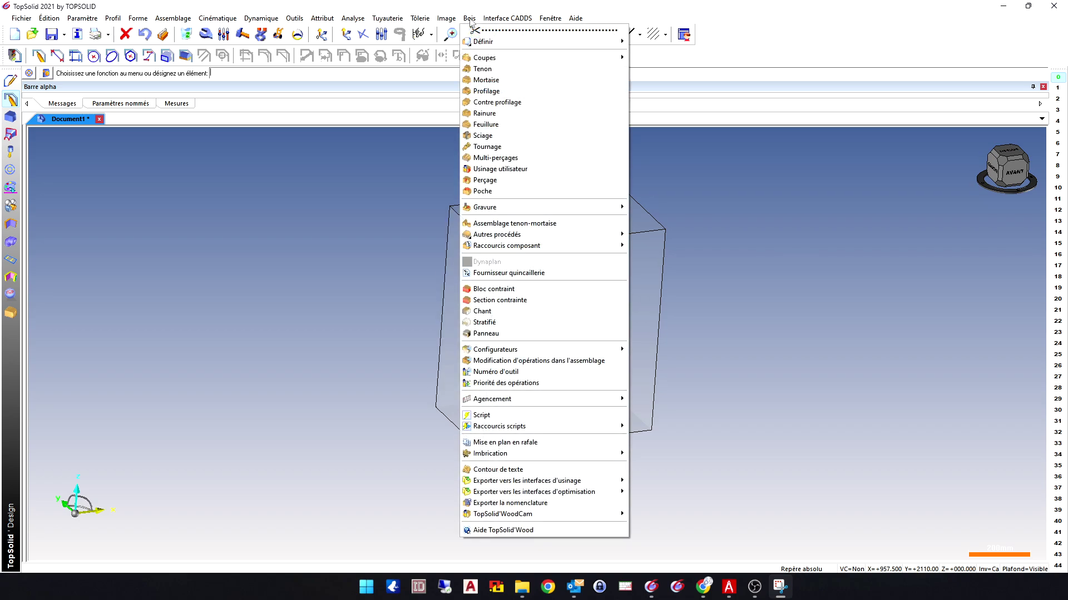
click(494, 289)
click(454, 289)
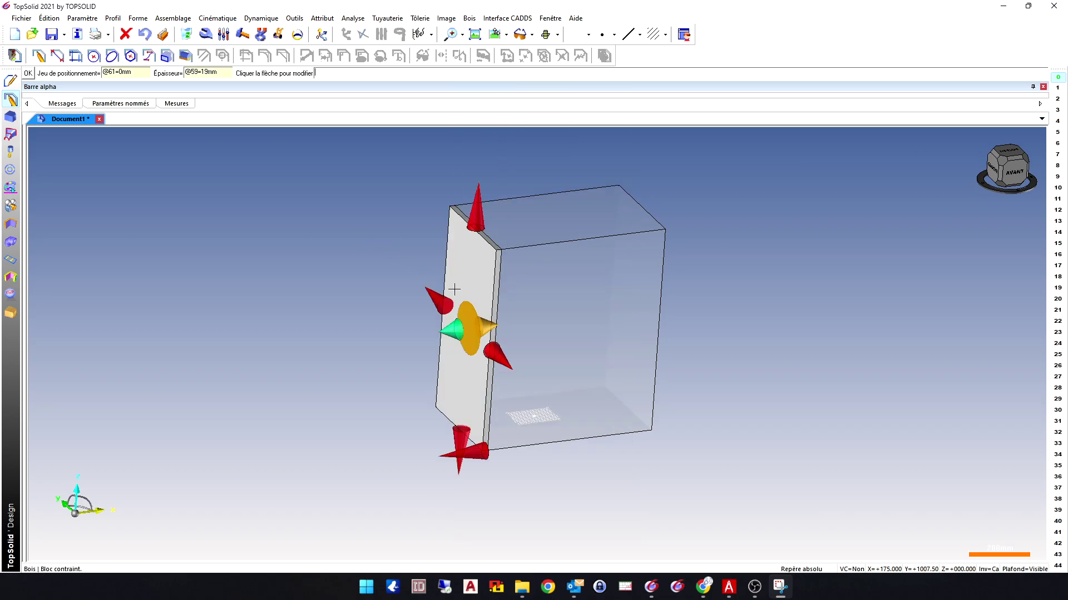
click(370, 269)
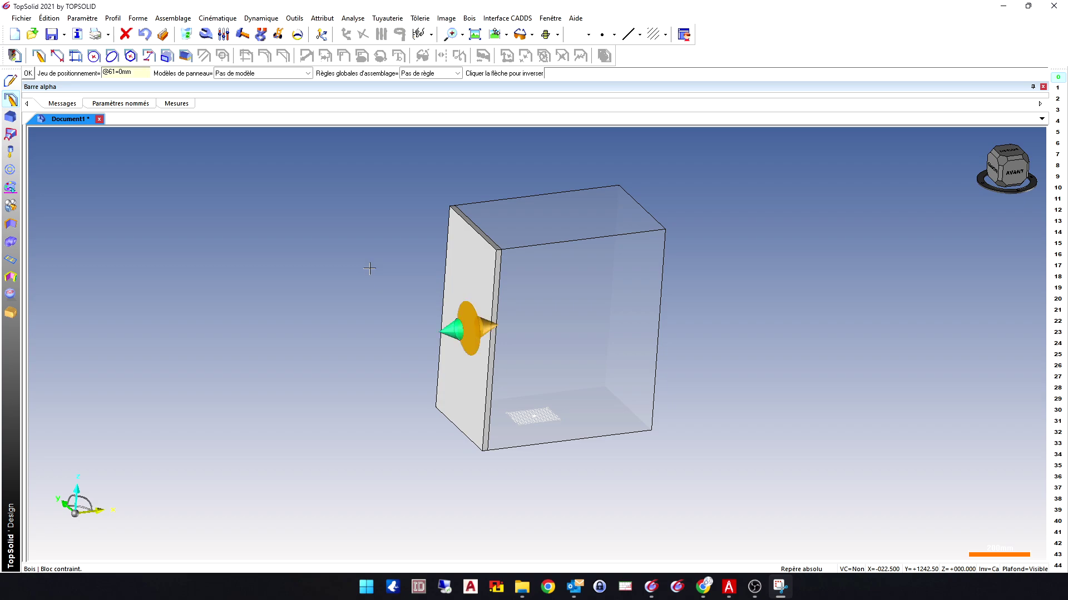
click(370, 268)
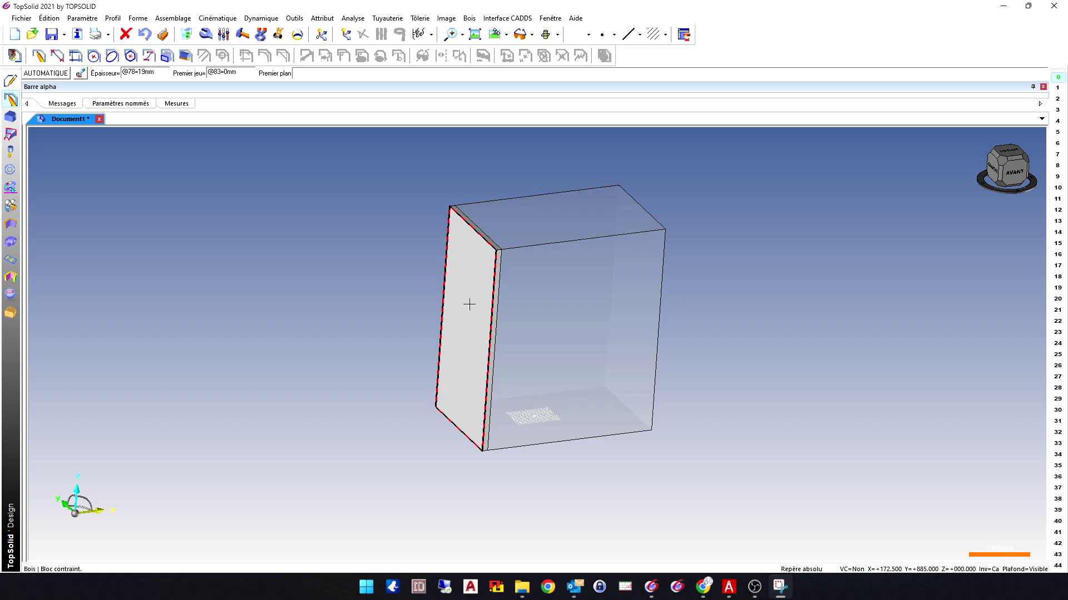
click(162, 36)
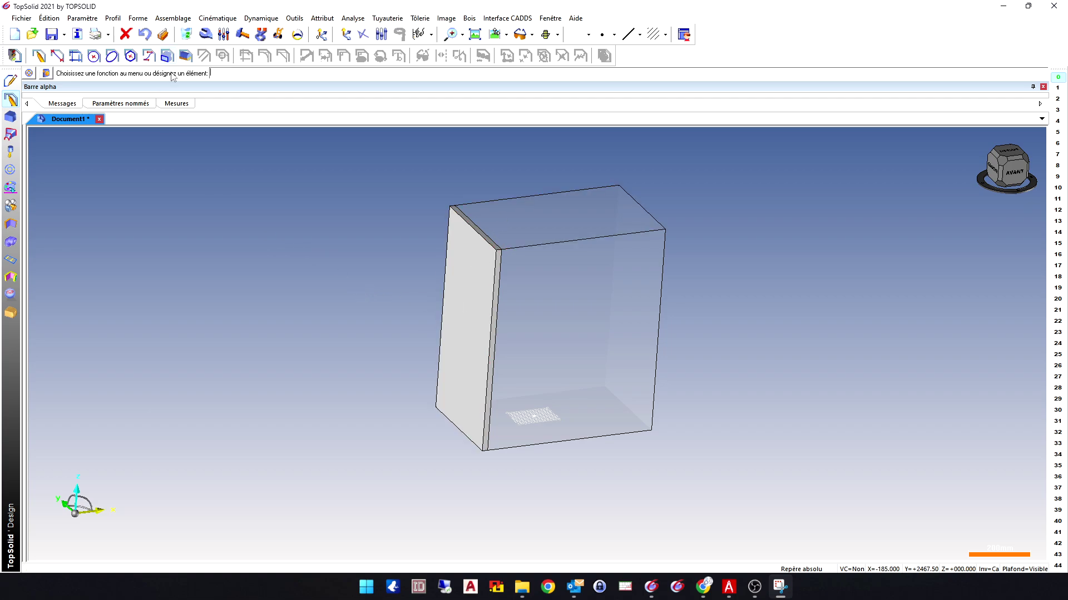
Delete the side panel and the transparent block, keeping the base rectangle.
click(186, 33)
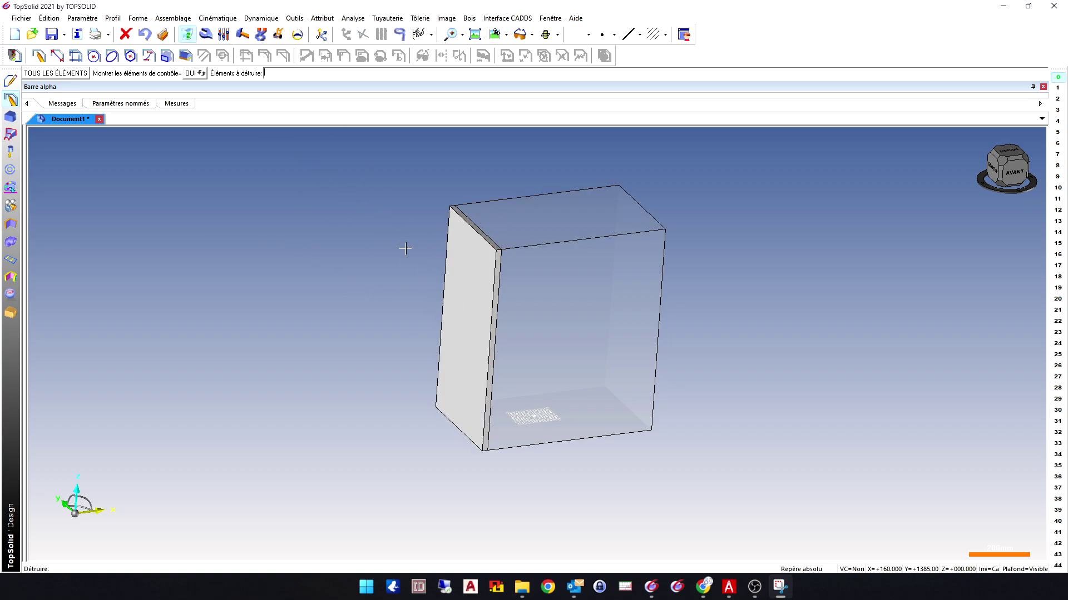
click(456, 290)
click(542, 294)
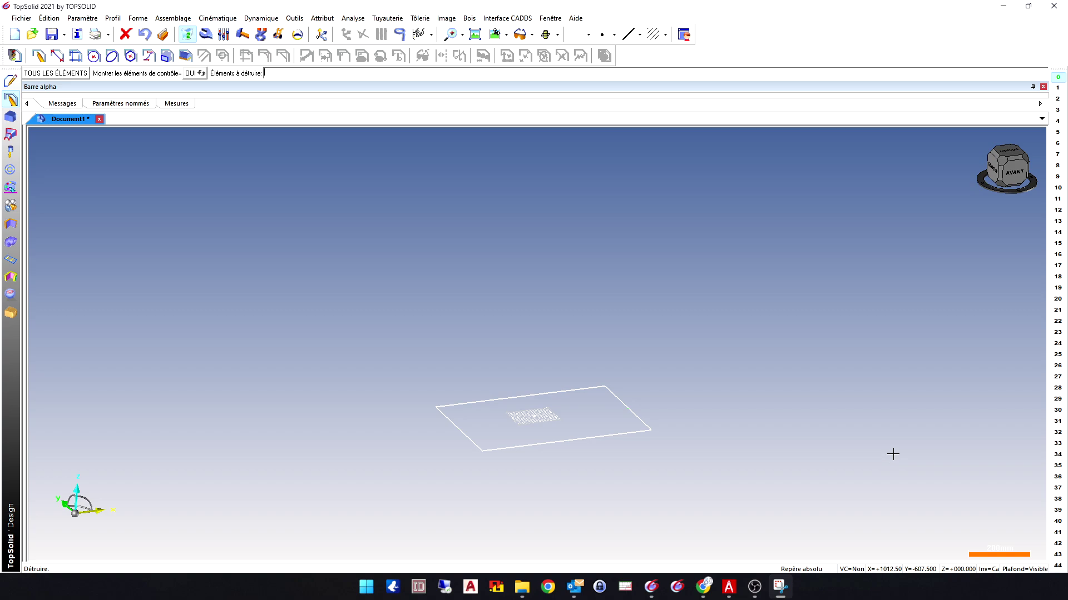
key(Escape)
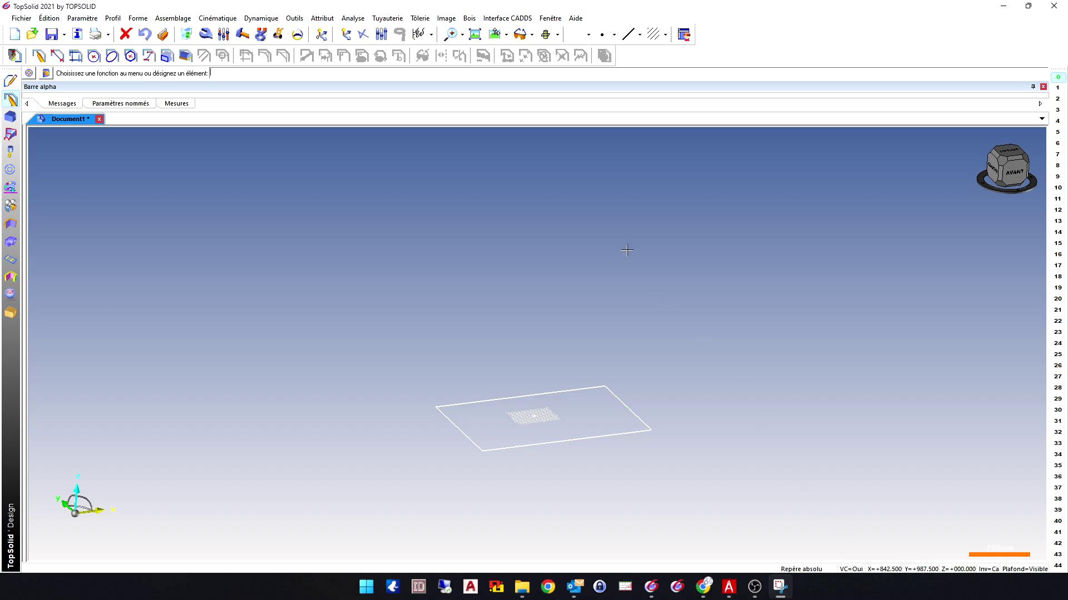
Extrude the base rectangle upward again, this time as a construction volume.
click(138, 19)
click(148, 42)
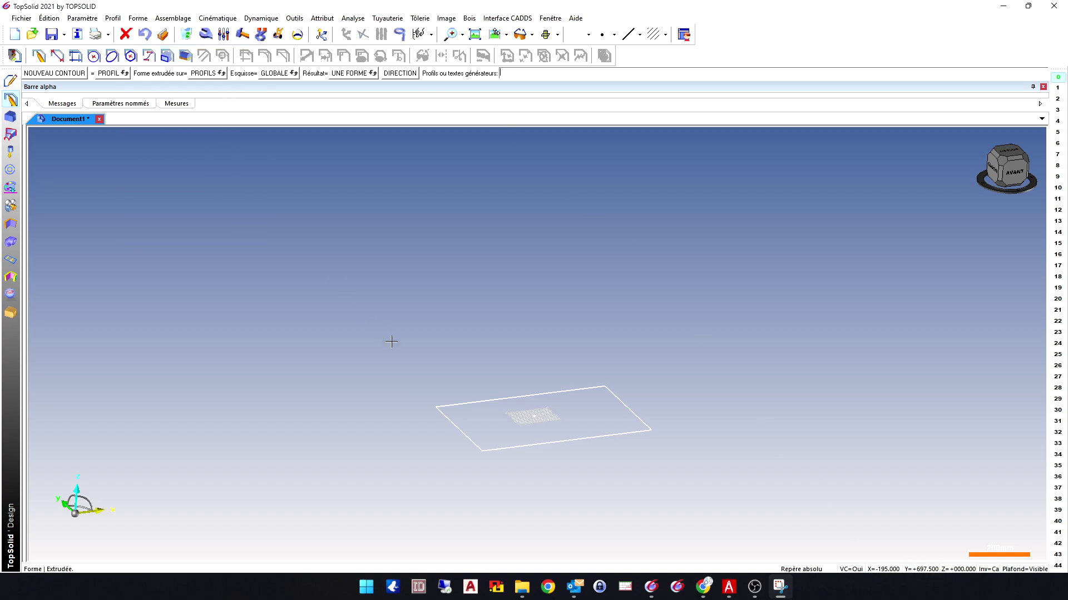
click(436, 405)
click(470, 216)
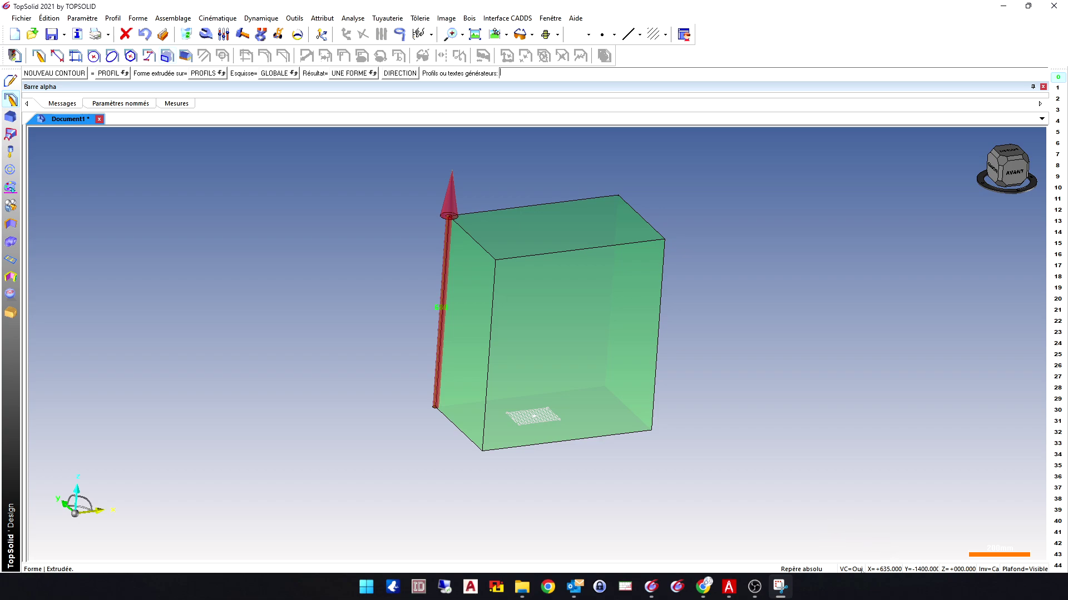
Create a 19 mm thick constrained block on the left side face of the construction volume.
click(467, 20)
click(493, 289)
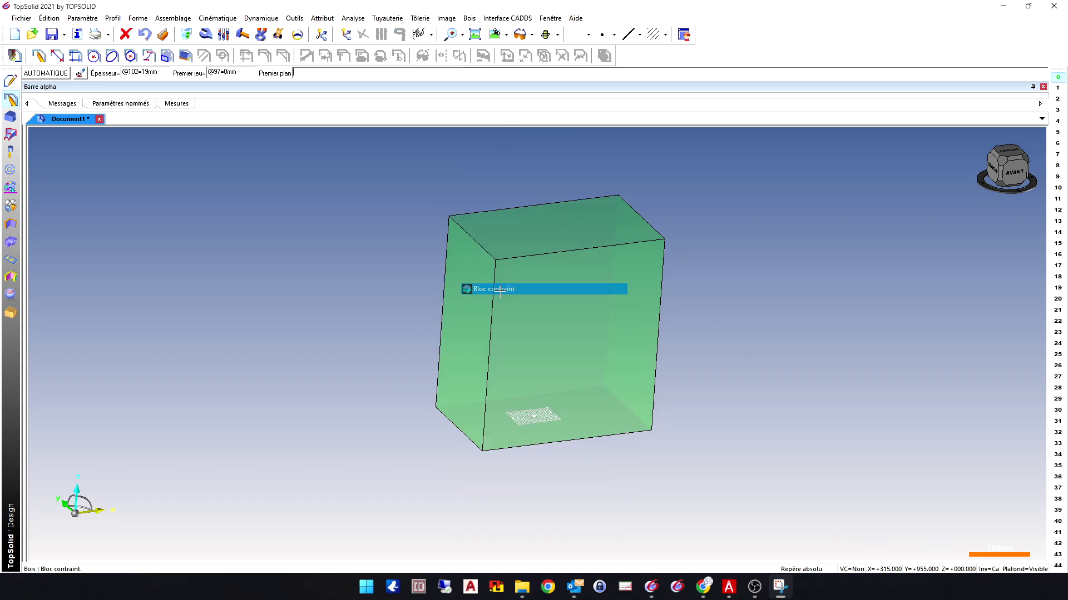
click(454, 267)
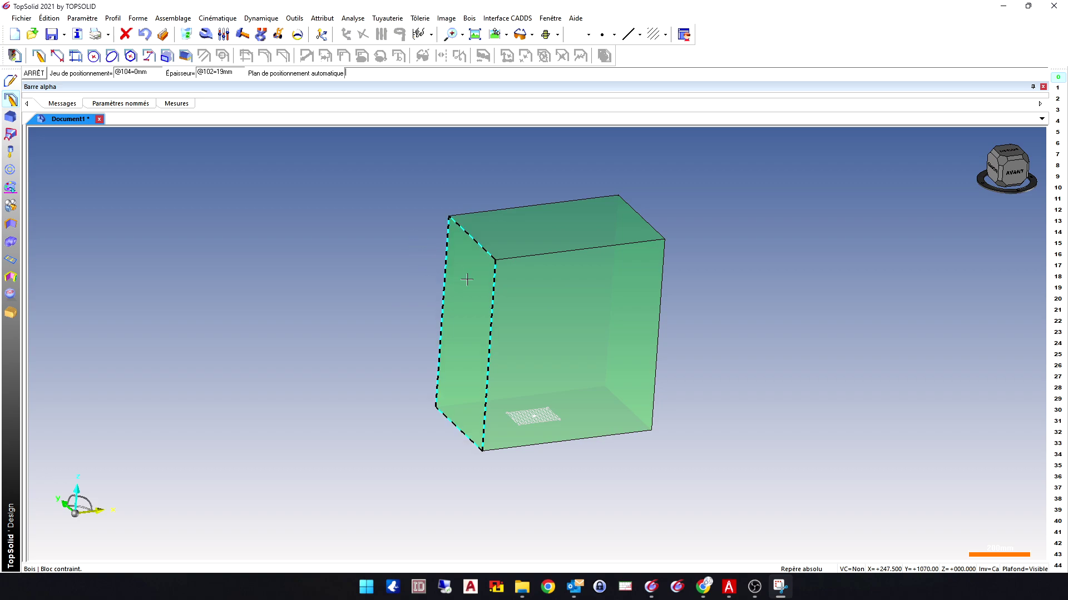
click(442, 339)
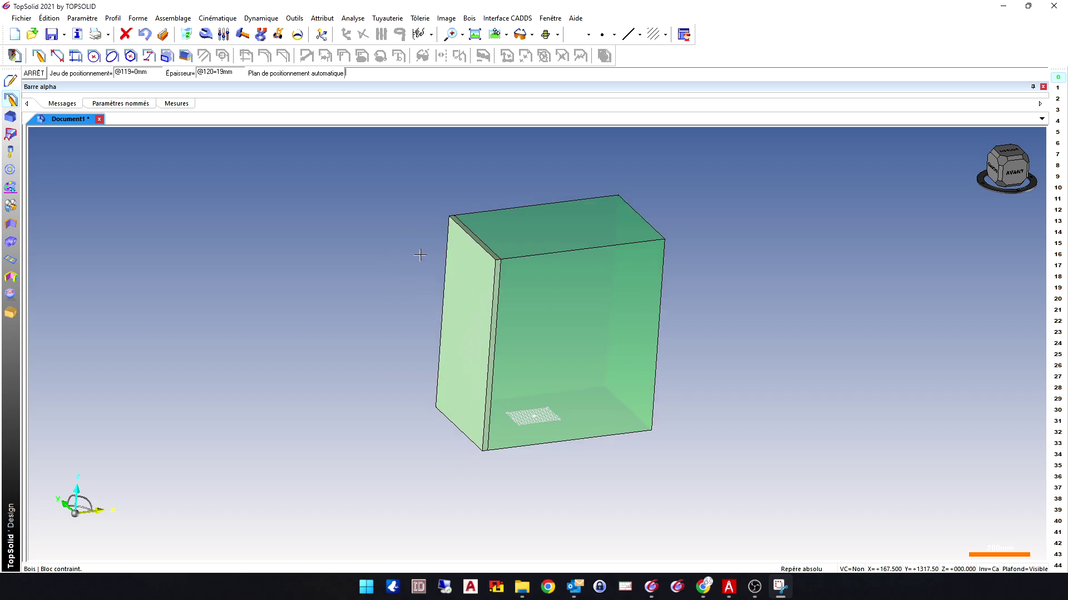
click(472, 273)
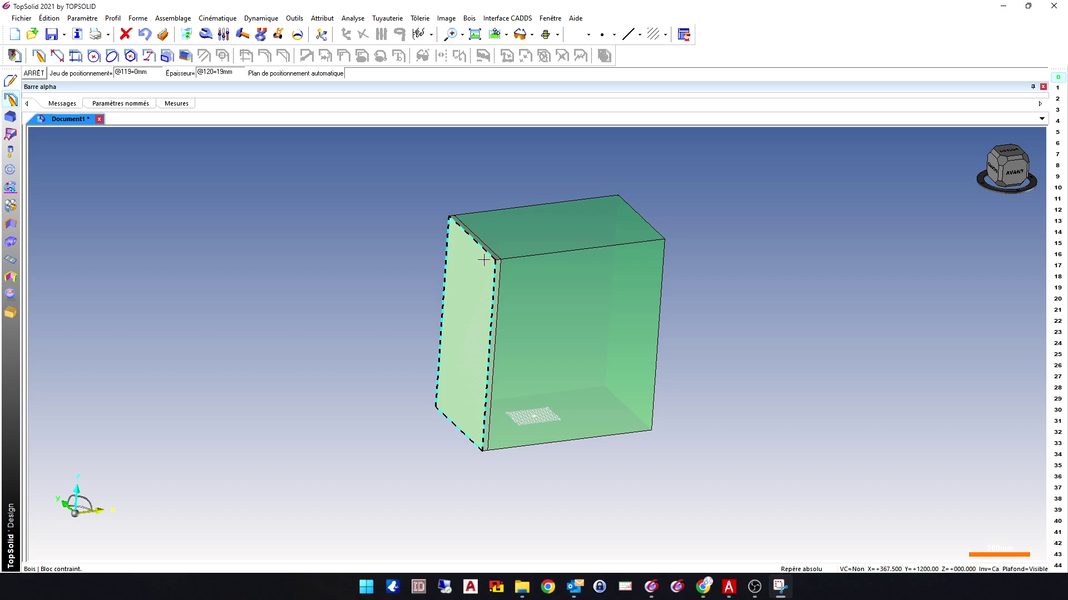
click(484, 260)
key(Escape)
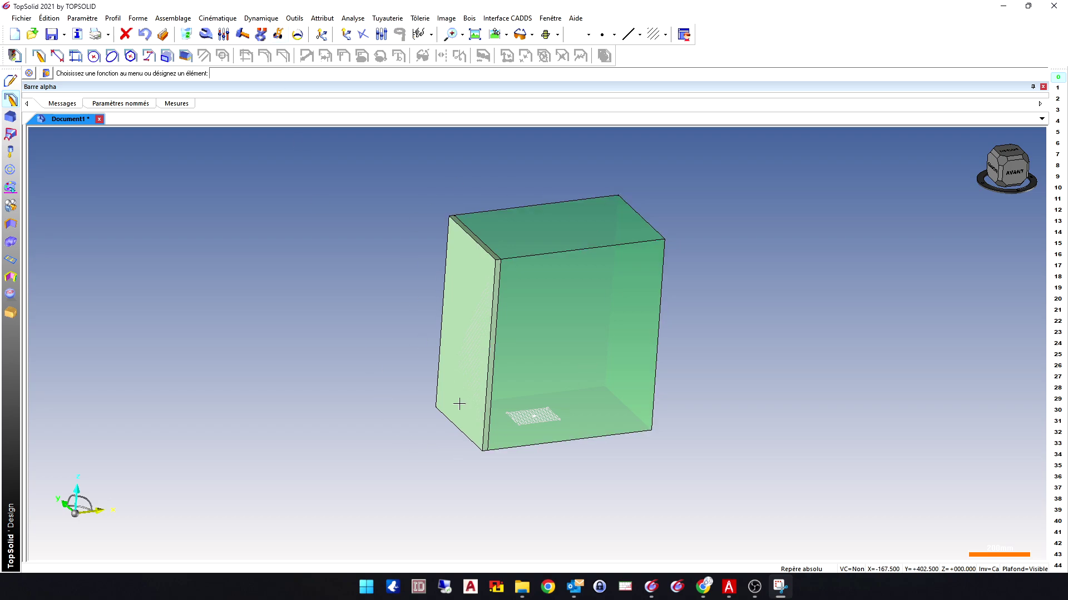
Review the construction volume settings in the application options, including creation level, material, transparency and colour.
click(293, 19)
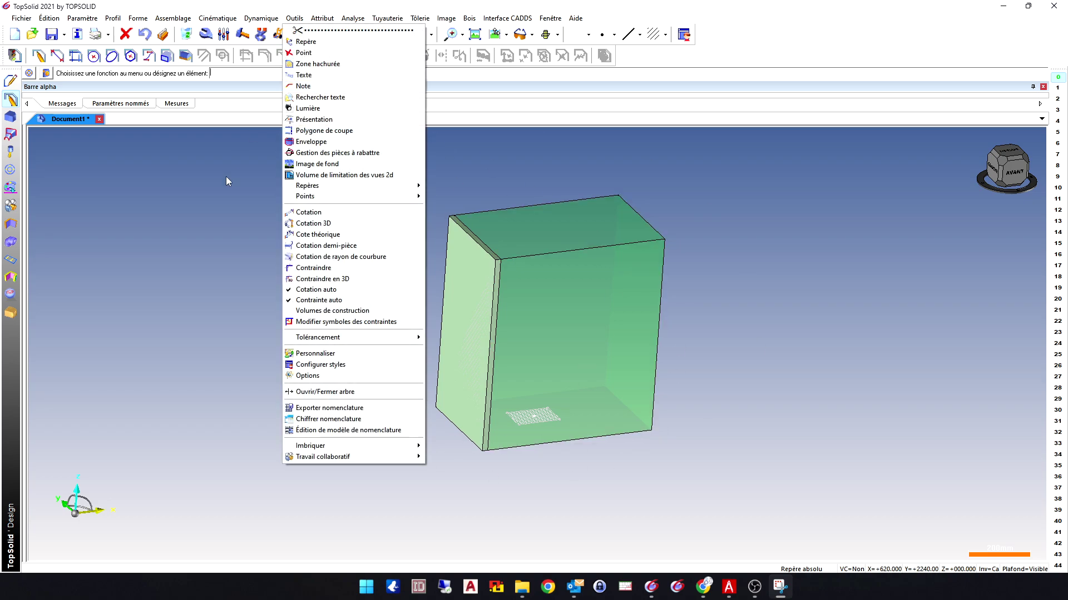
click(315, 380)
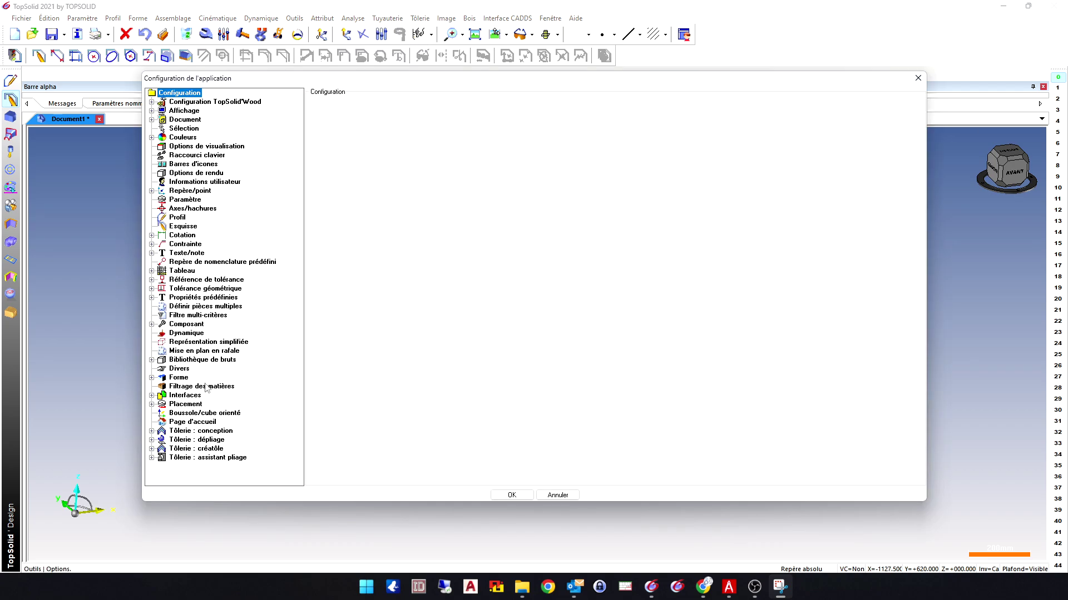
click(177, 378)
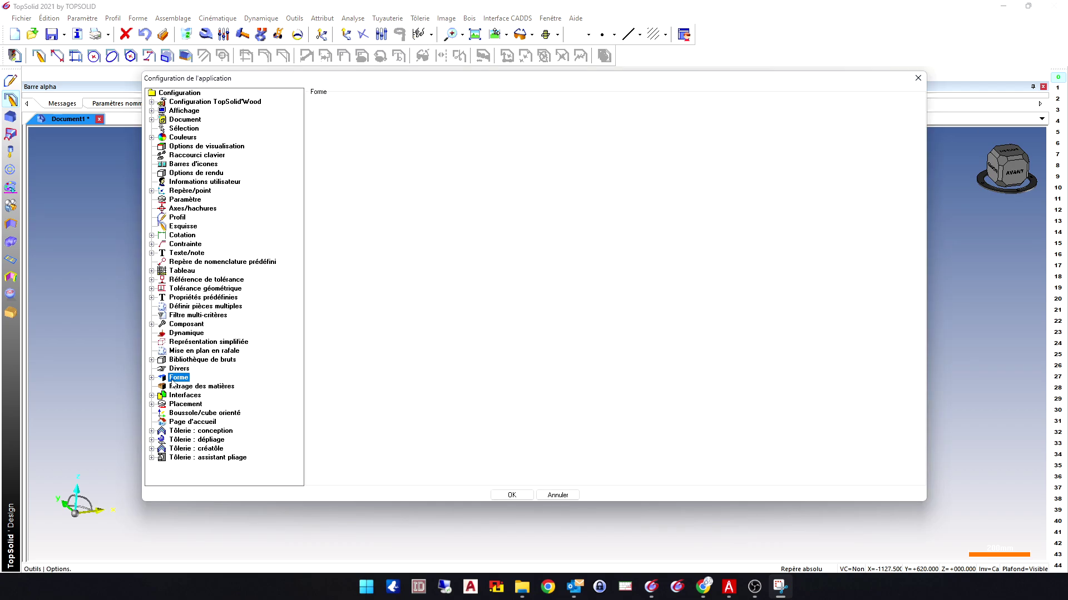
click(152, 378)
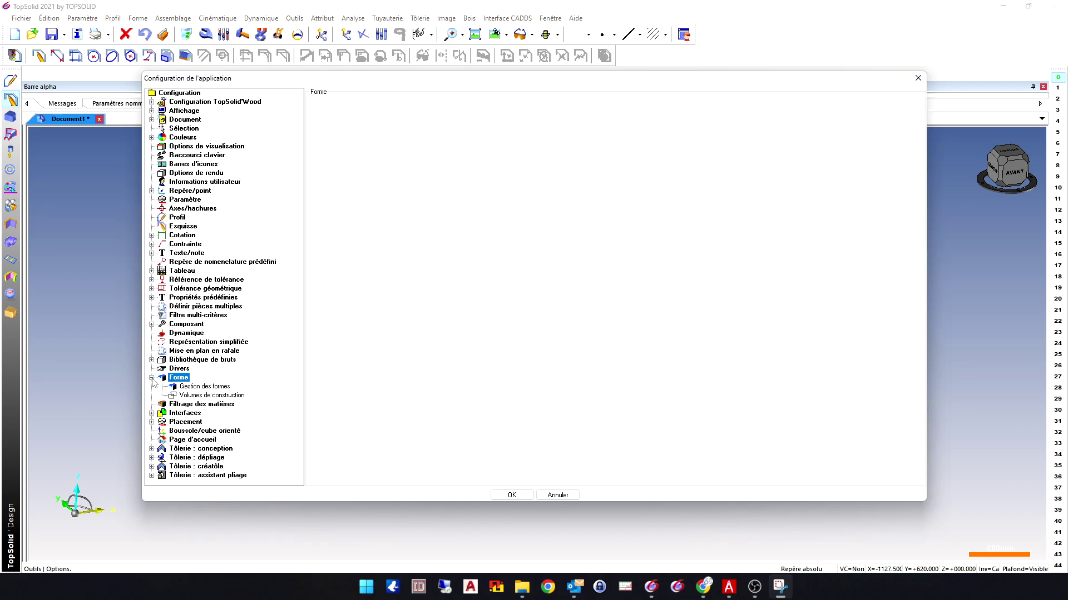
click(210, 395)
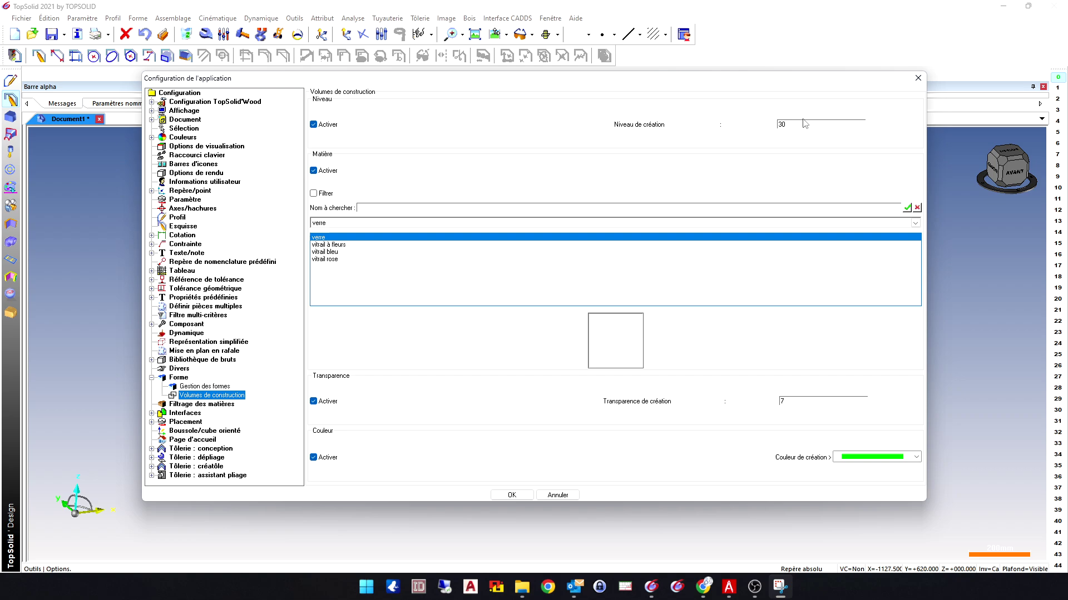
drag(799, 124, 739, 125)
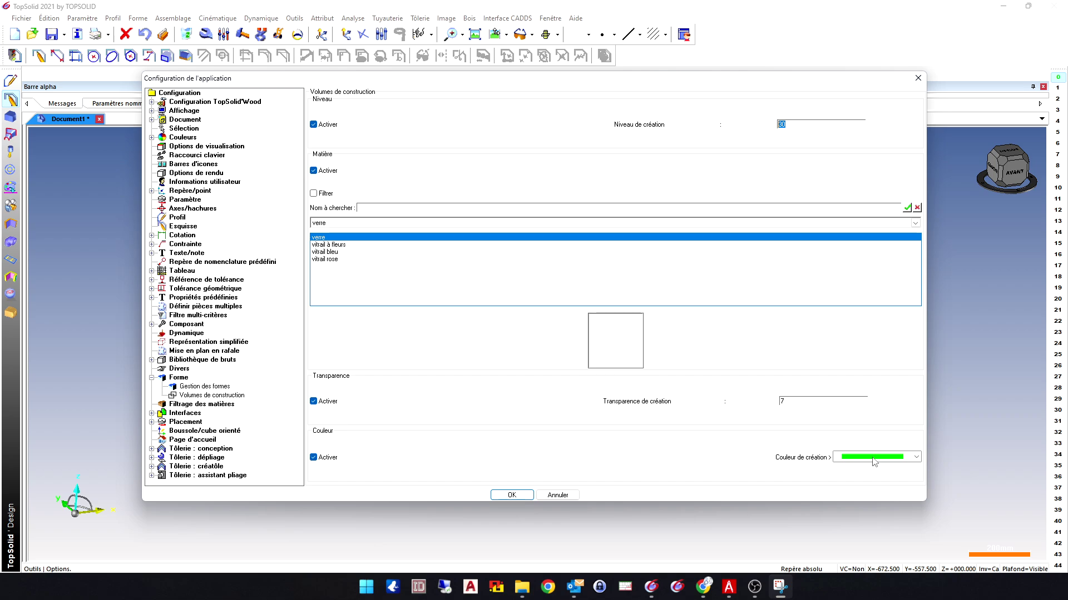
click(512, 495)
In Document2, insert the standard component Plinthe_bp from Socle_Pietement_Plinthe beneath the first cabinet volume, using LOGEMENT mode.
click(132, 119)
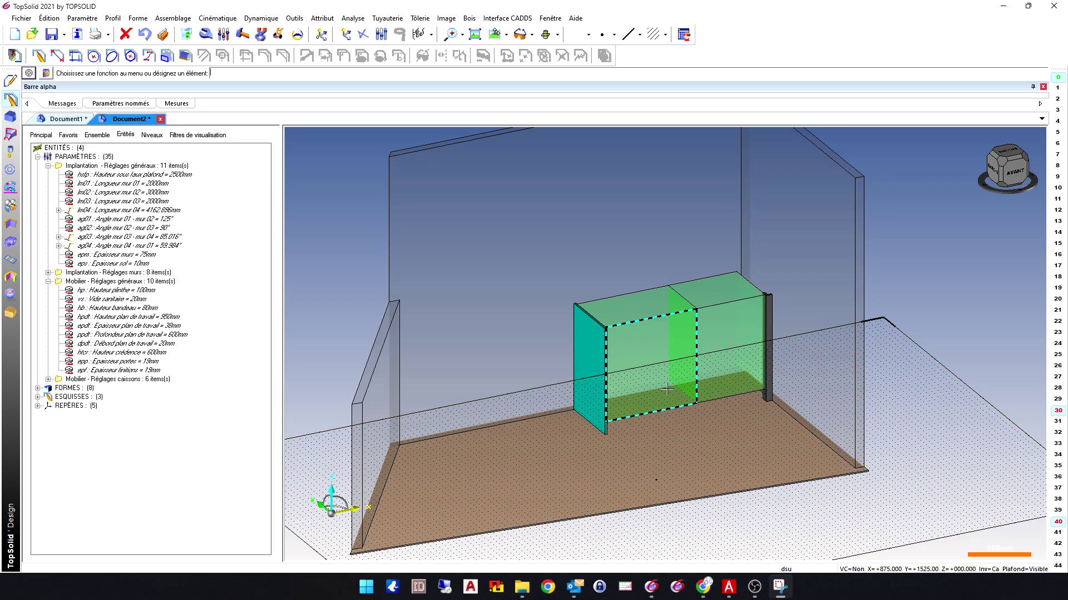
scroll(667, 389, up, 5)
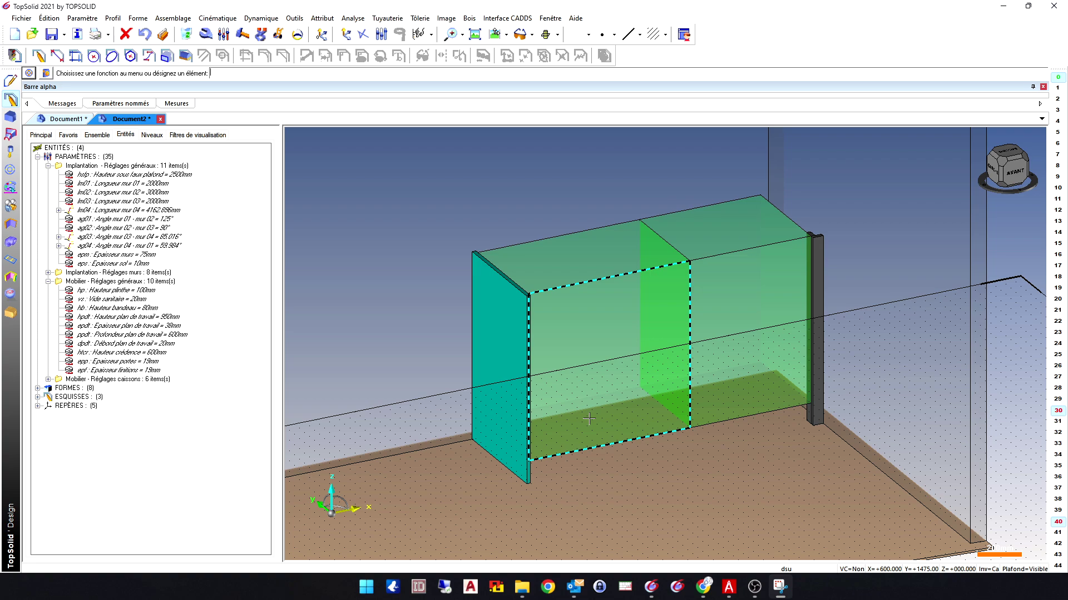
key(ctrl+i)
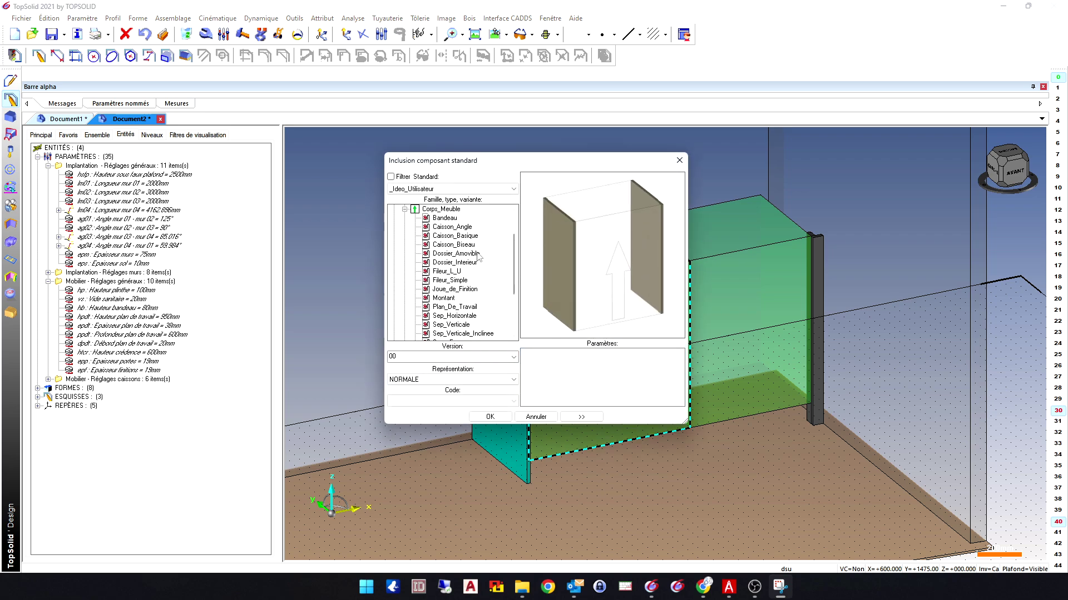
click(404, 210)
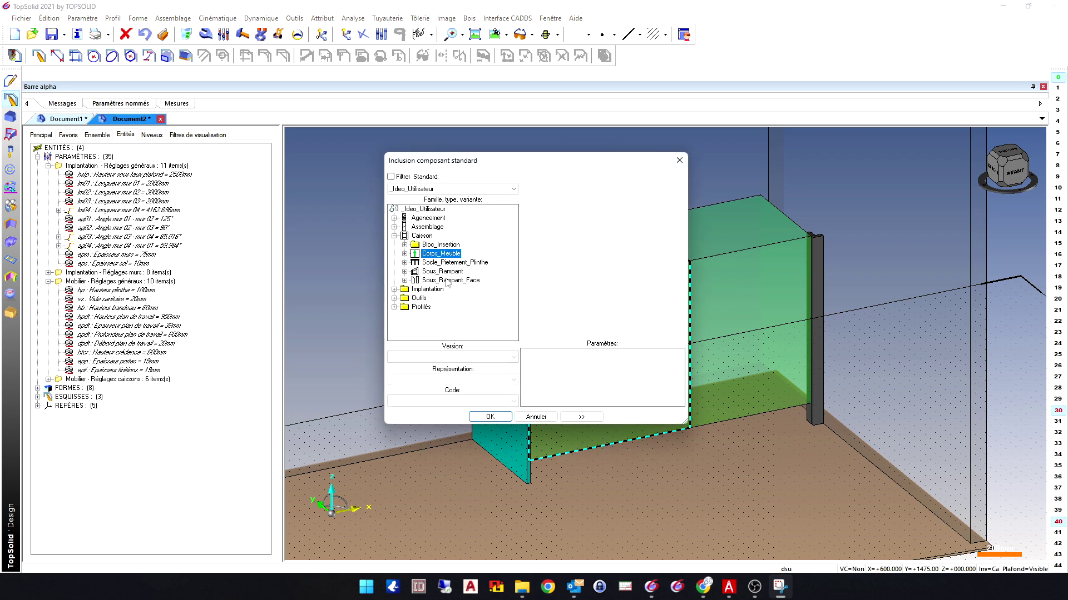
click(405, 262)
click(448, 280)
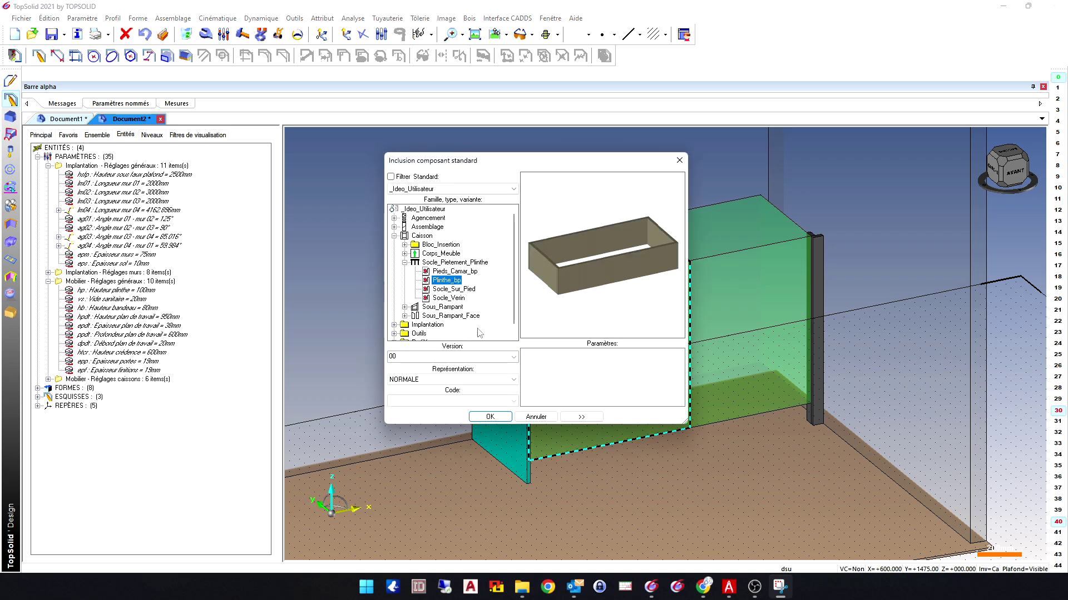
click(490, 417)
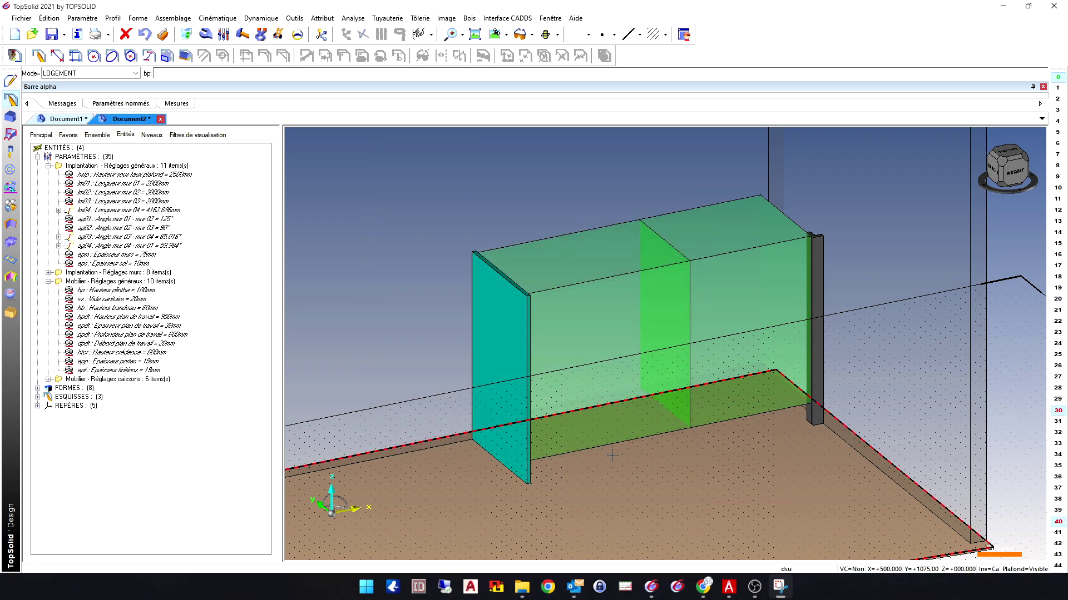
click(612, 417)
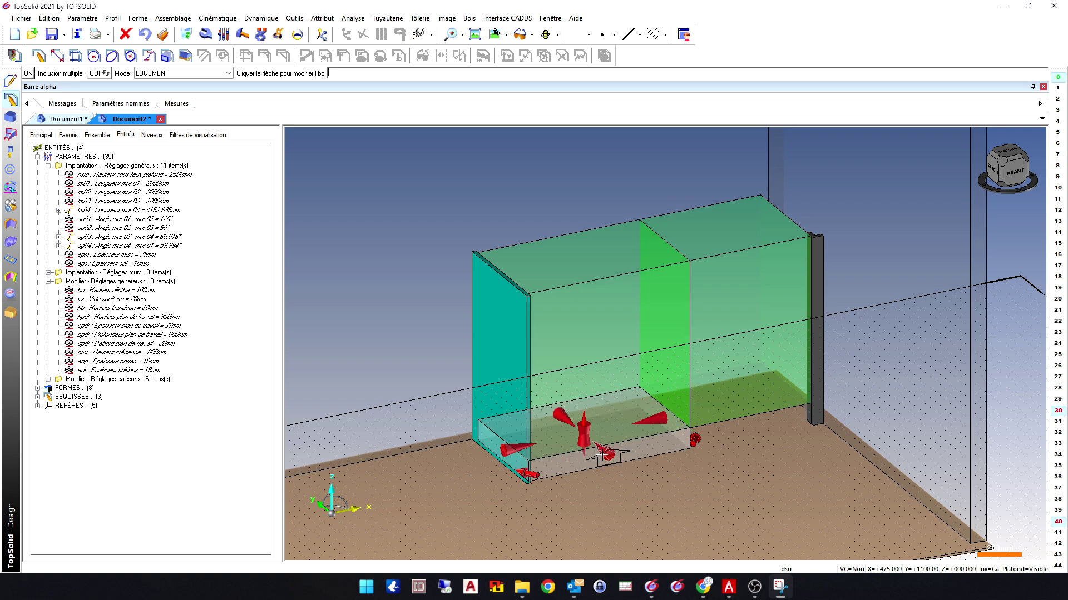
Align the plinth housing's right plane to the second construction volume's right side face and its left plane to the finishing panel's inner face.
click(587, 452)
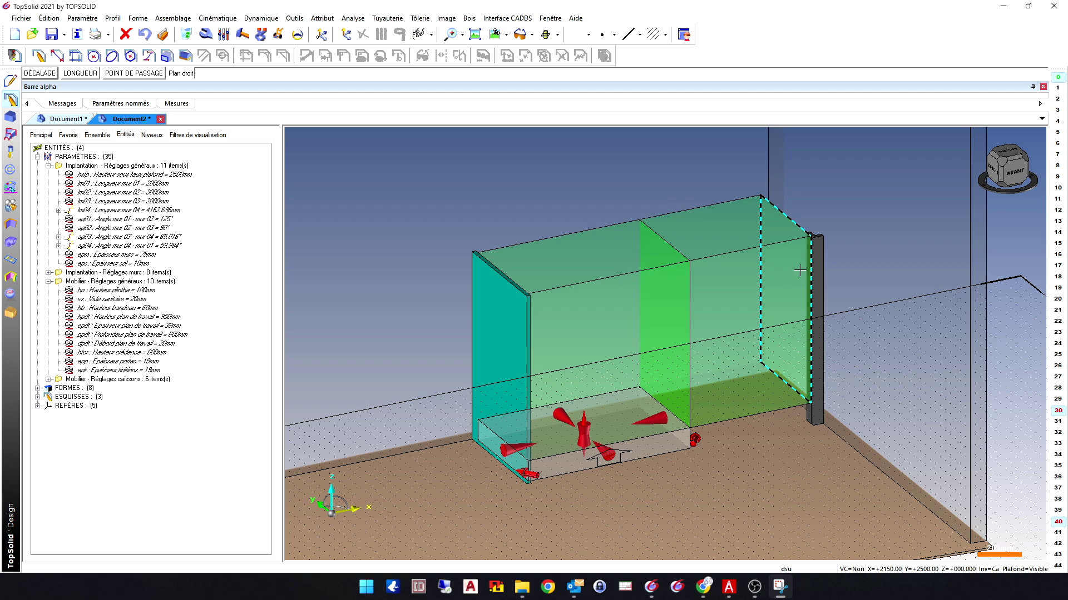
click(801, 273)
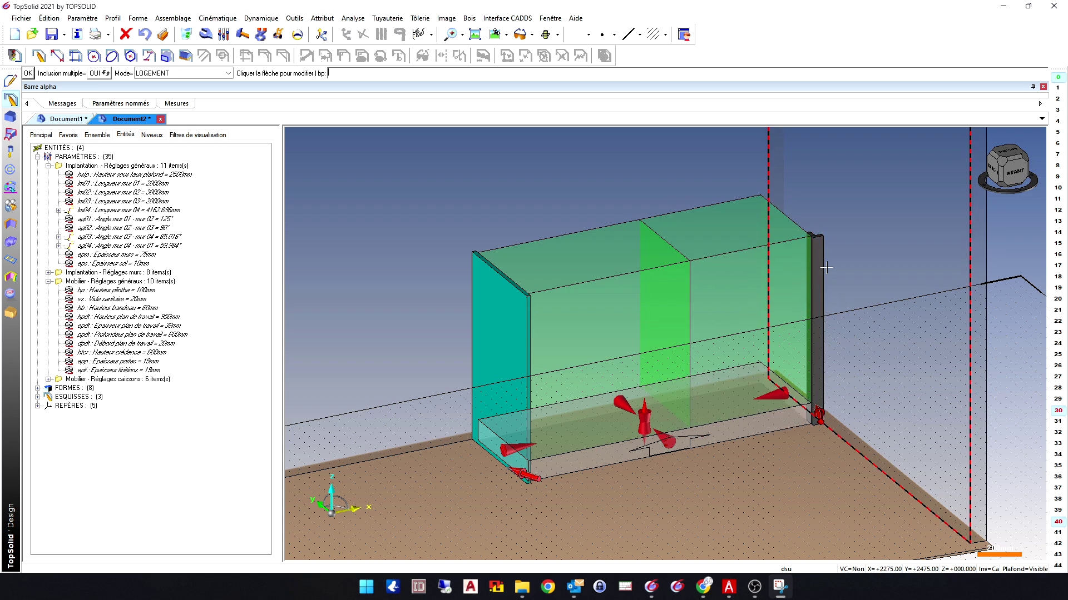
click(514, 451)
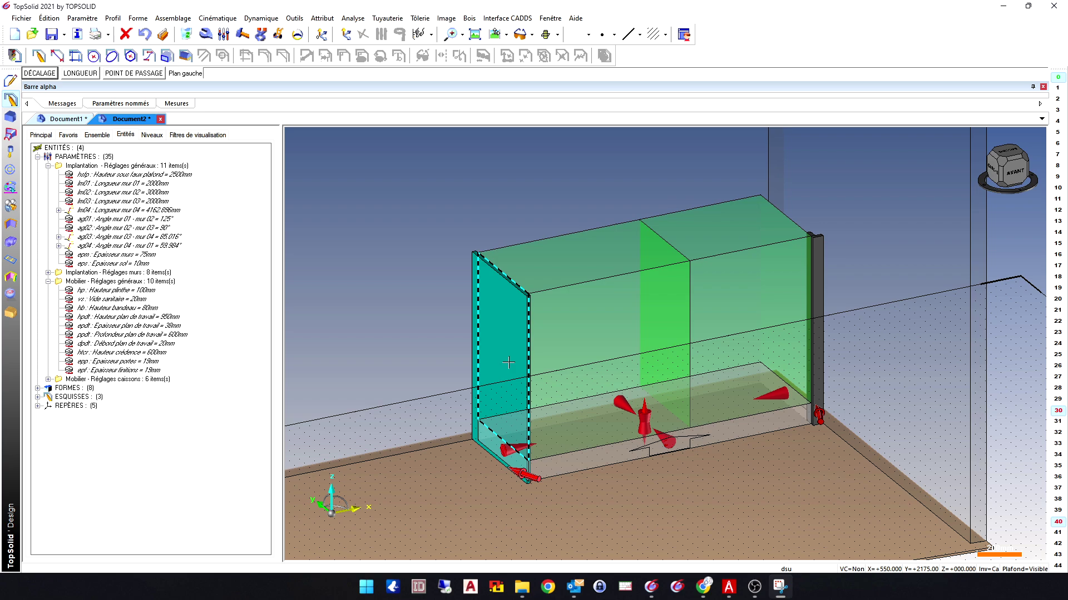
click(495, 371)
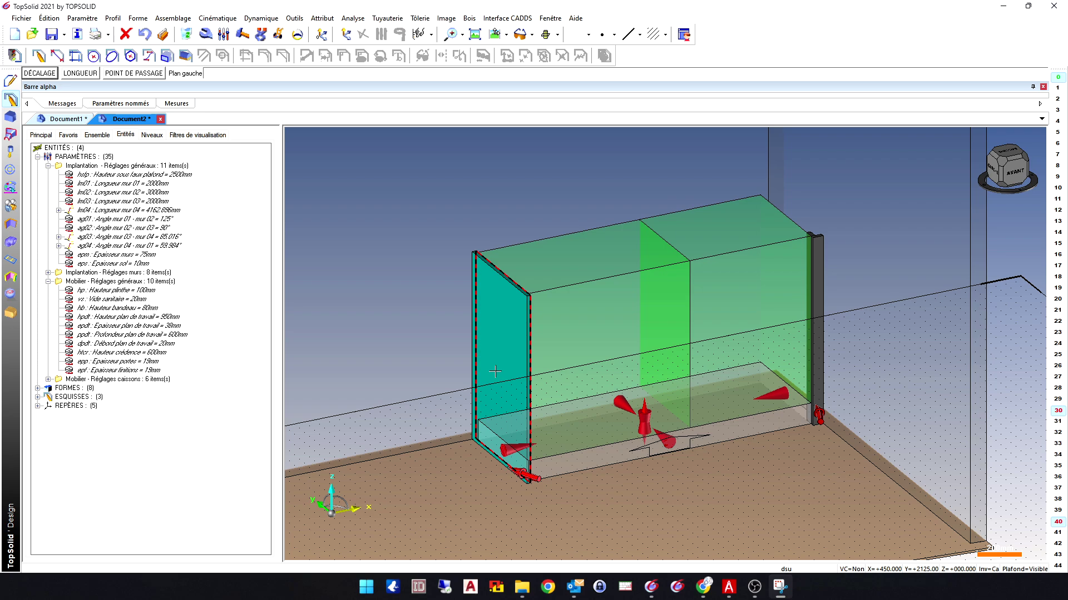
Offset the plinth housing's front plane by 20 mm and finish inserting the plinth.
click(668, 441)
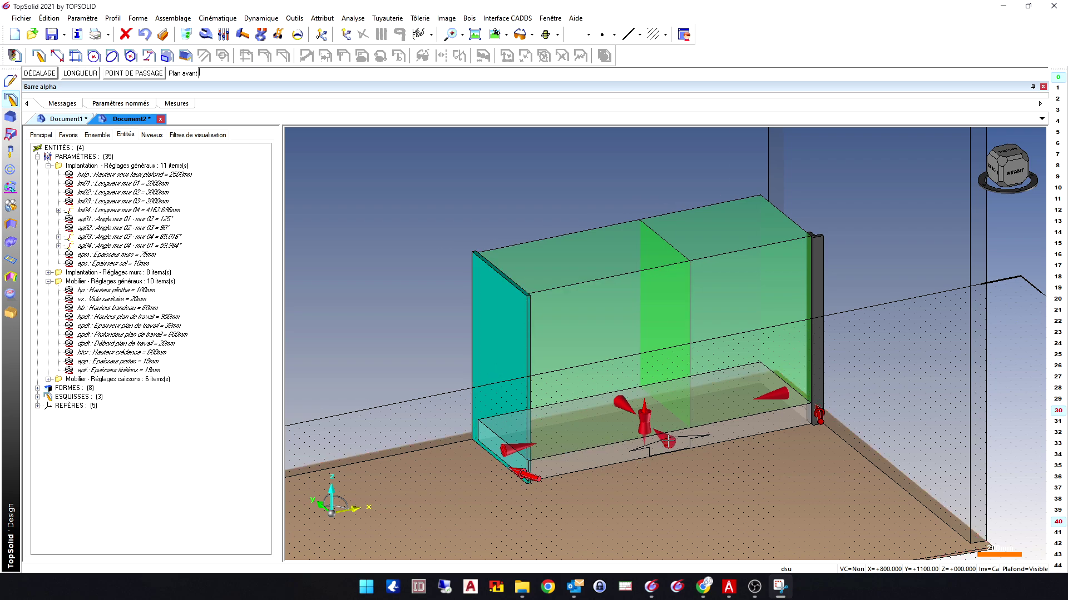
key(Return)
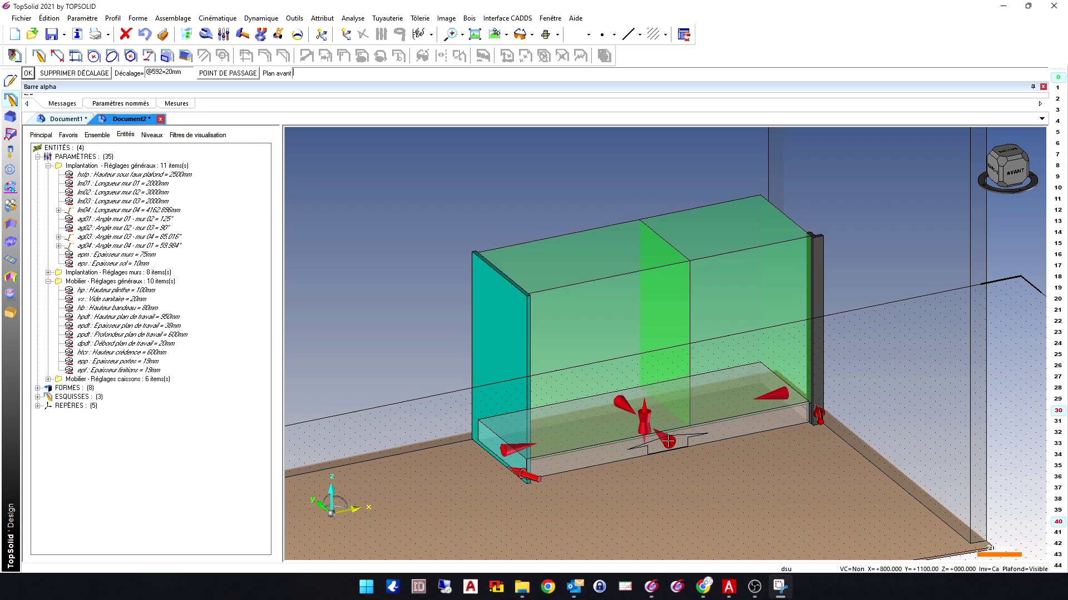
click(651, 398)
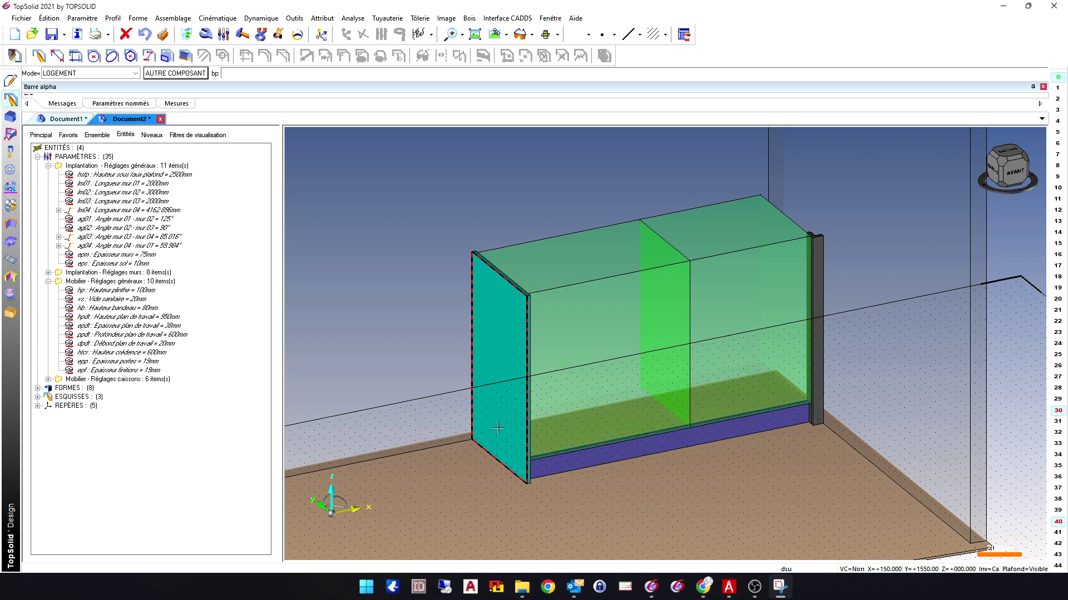
Expand Z_Existant and its Plinthe component in the assembly tree, and delete the Joues_de_Finition panel.
click(96, 136)
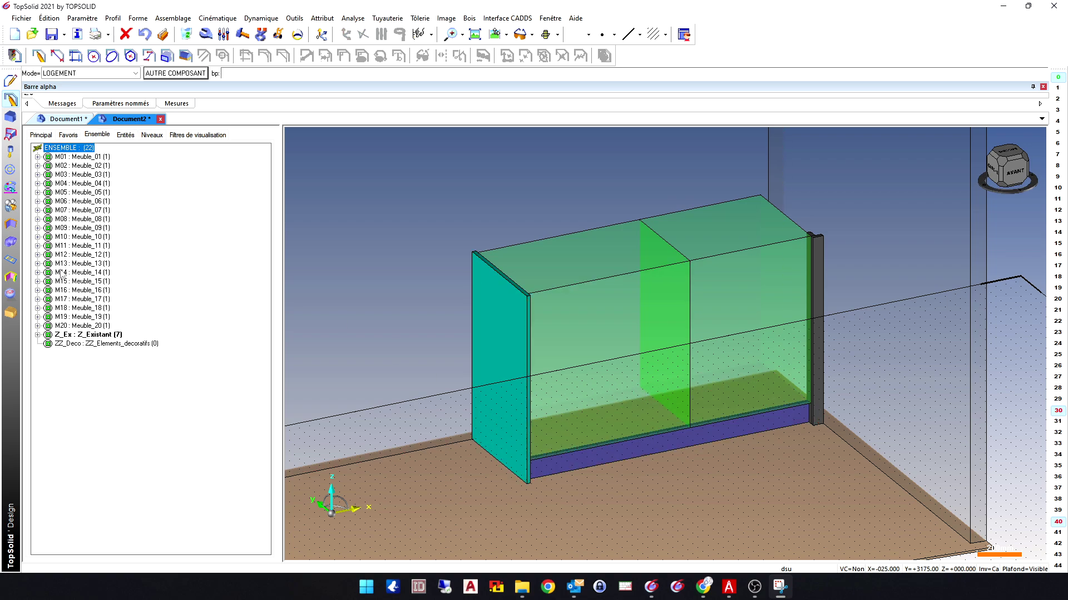
click(38, 335)
click(120, 380)
click(120, 389)
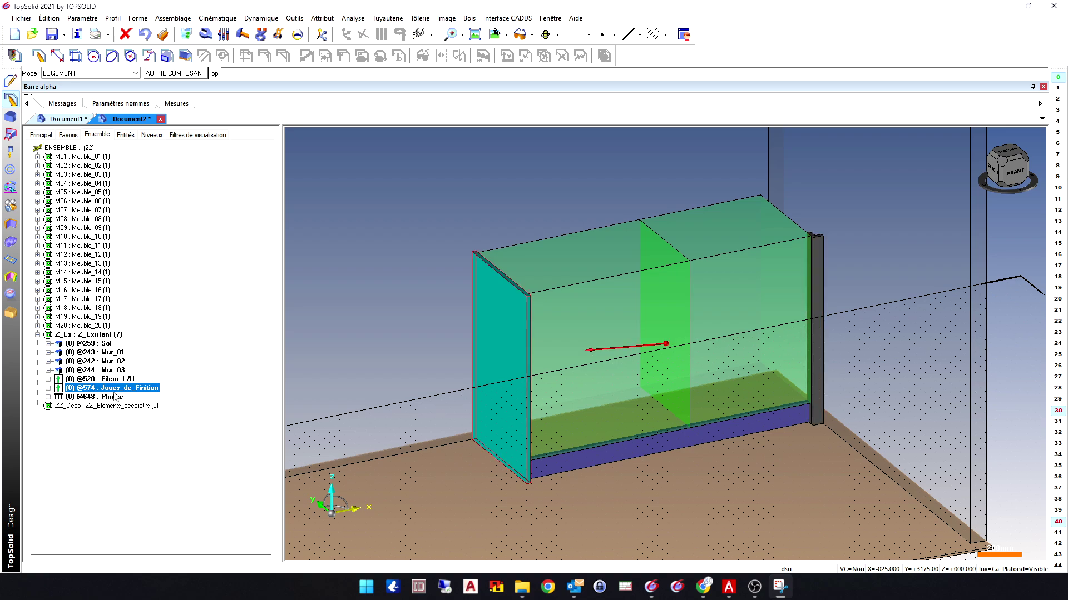
click(48, 397)
right_click(87, 389)
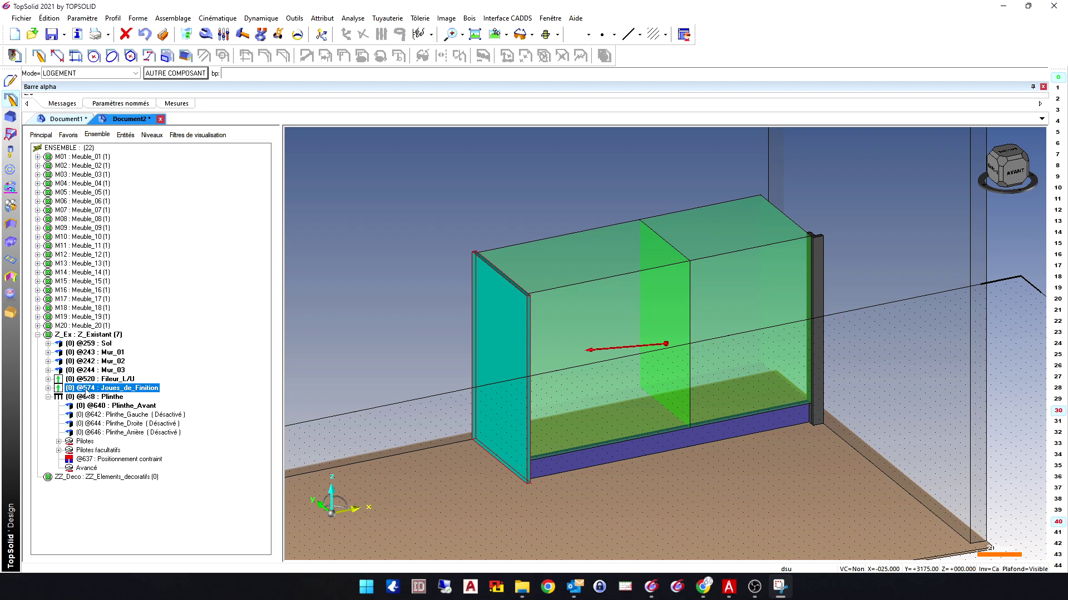
click(121, 62)
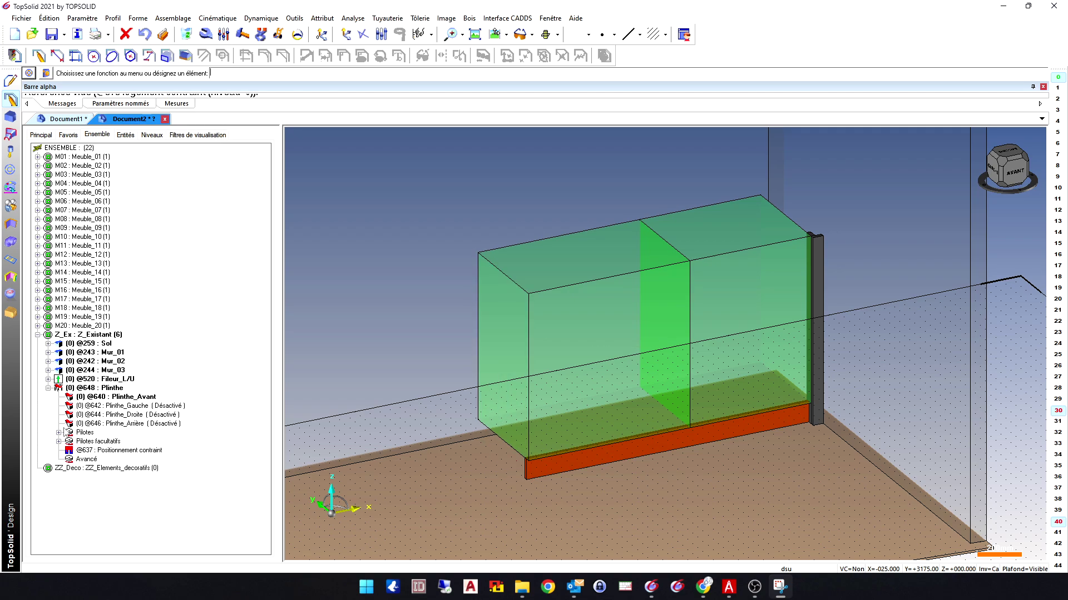
Inspect the plinth's bp driver planes under Pilotes, then undo the finishing panel's deletion and collapse the Plinthe branch.
click(59, 432)
click(69, 442)
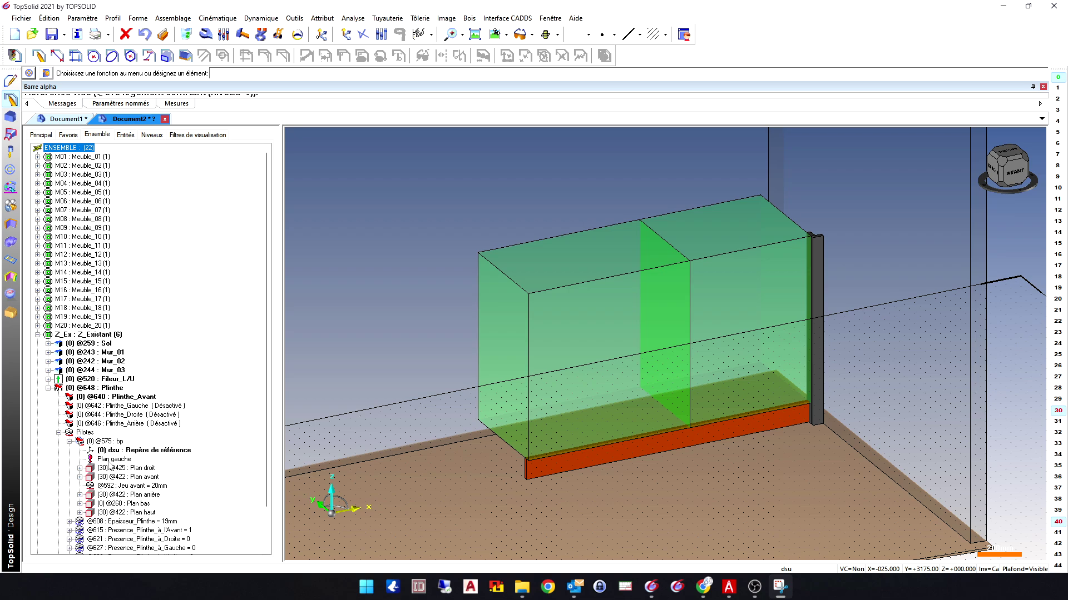
click(146, 34)
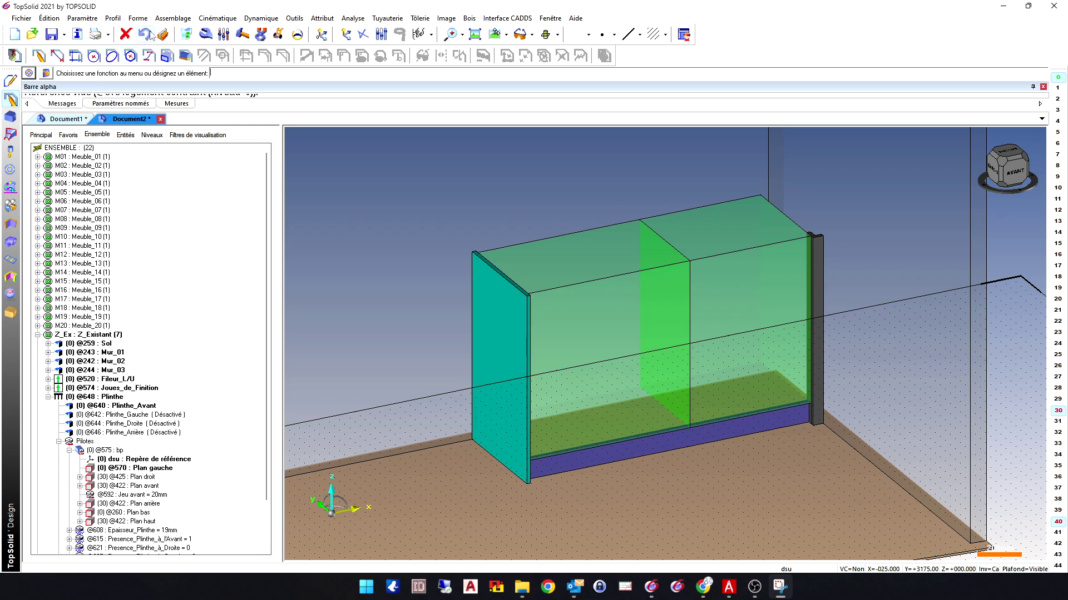
click(49, 397)
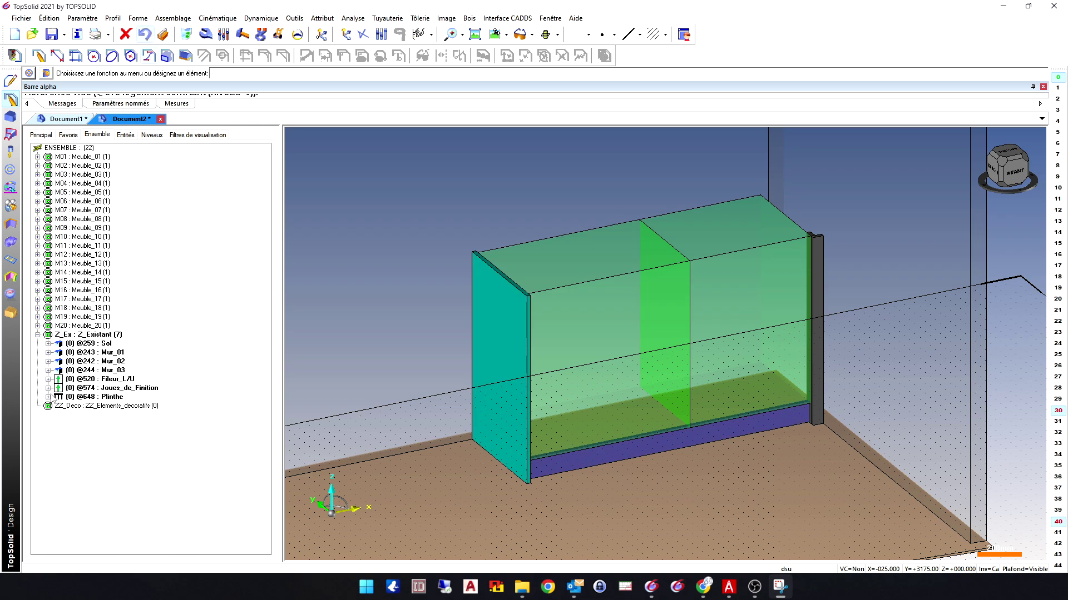
Modify the plinth so its left plane references the first construction volume's left side face instead of the finishing panel.
click(206, 35)
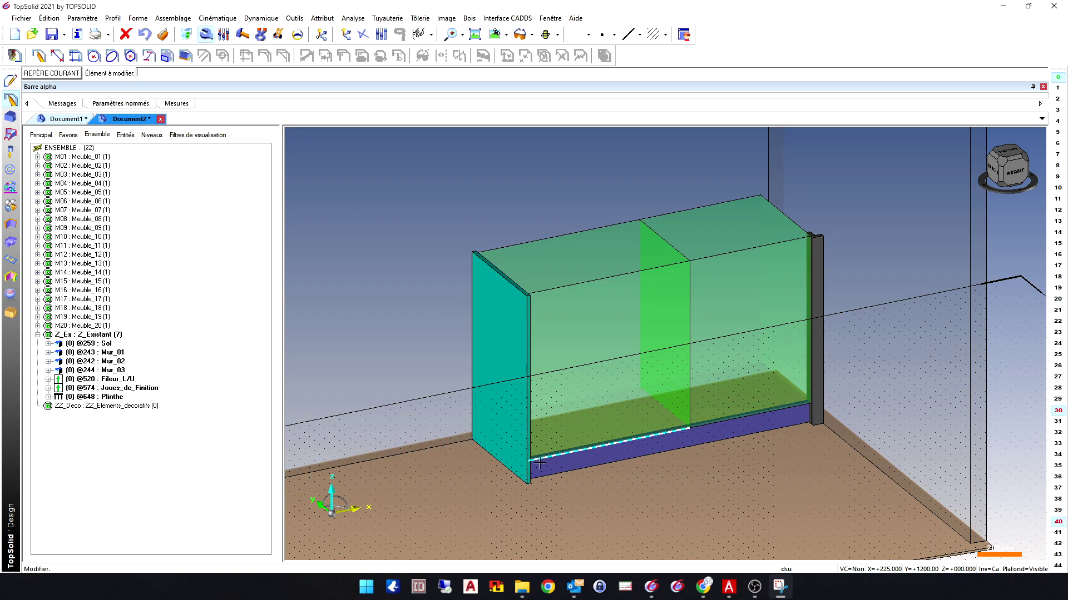
click(548, 470)
click(515, 461)
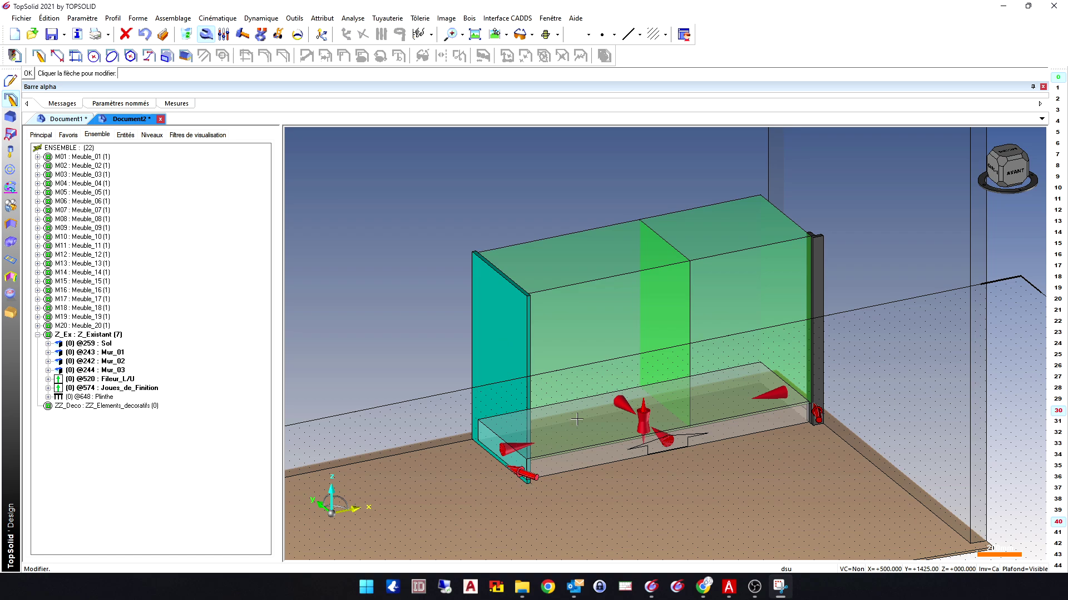
key(Return)
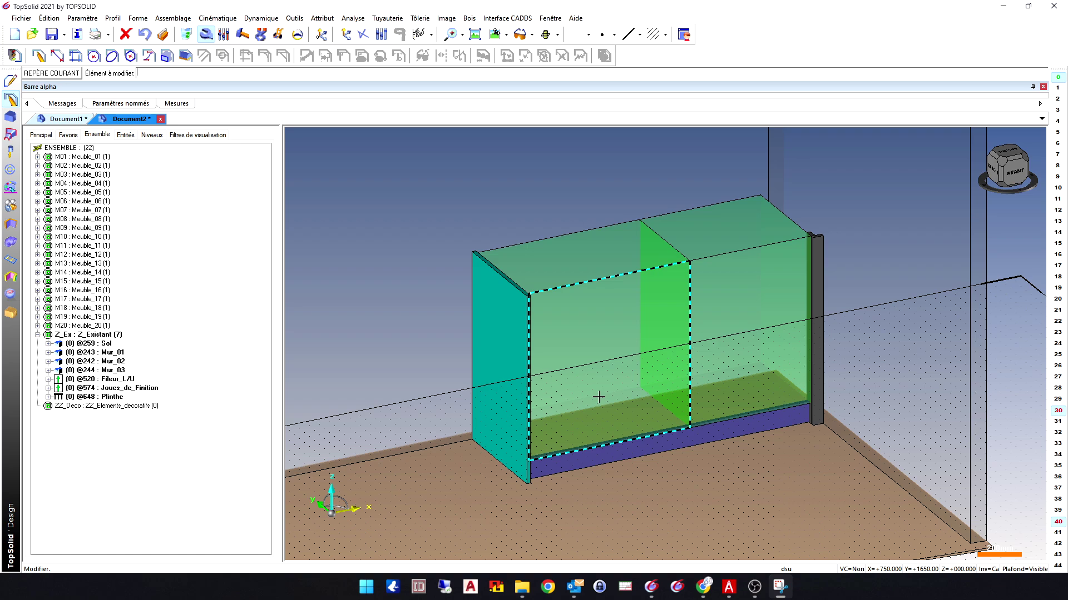
Delete the Joues_de_Finition panel again to test the plinth's dependency, and undo the deletion.
right_click(134, 388)
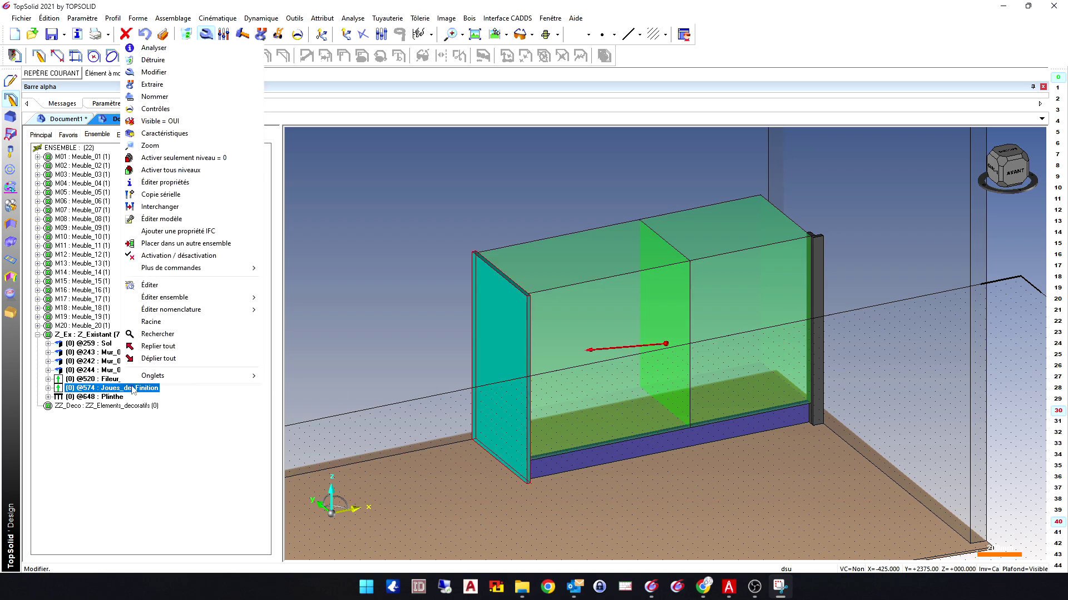
click(148, 60)
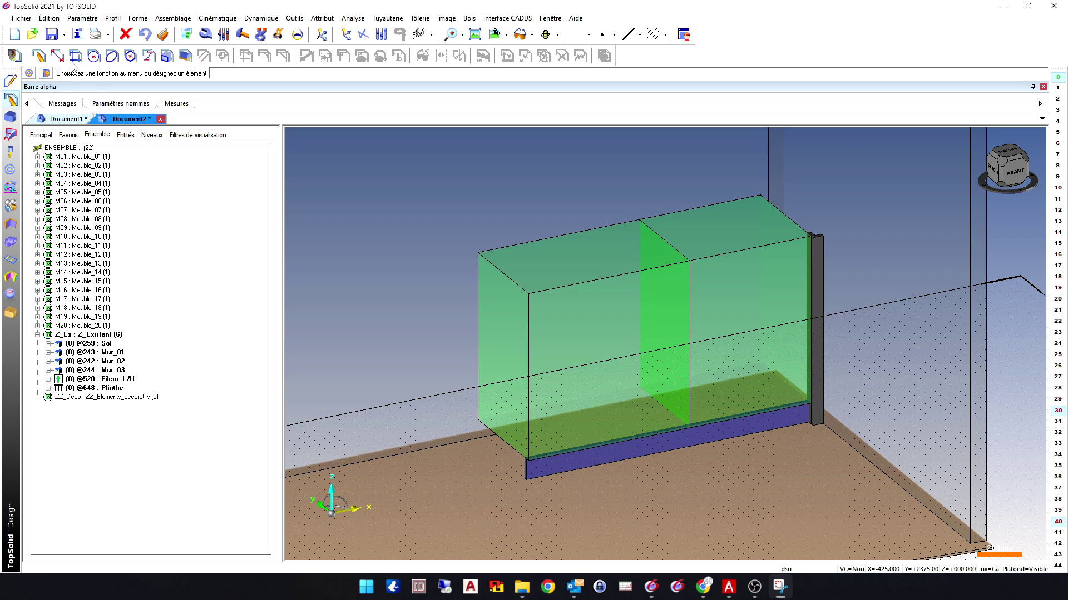
click(145, 34)
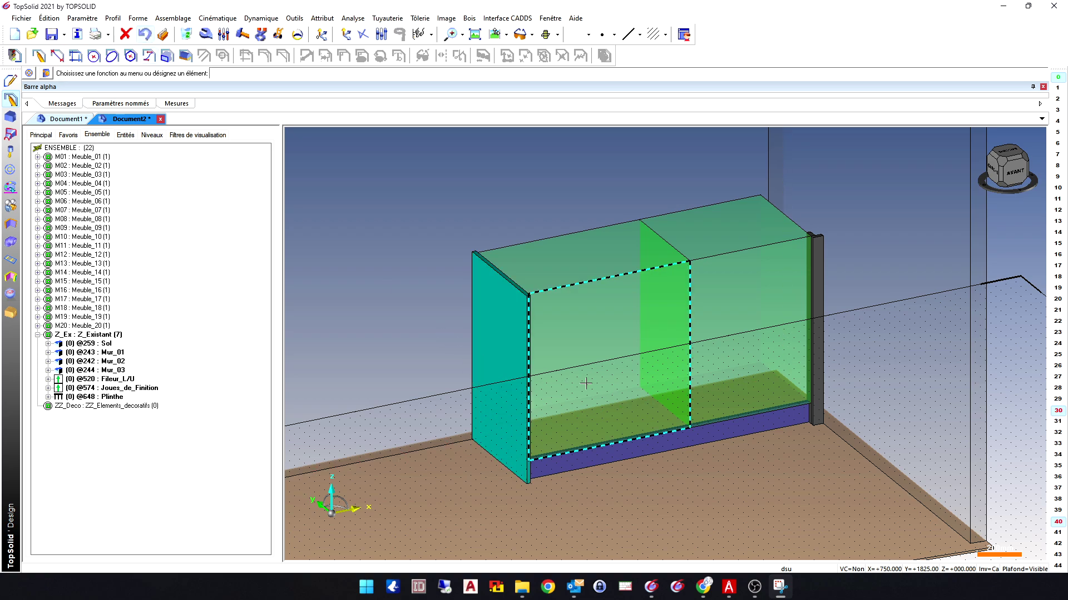